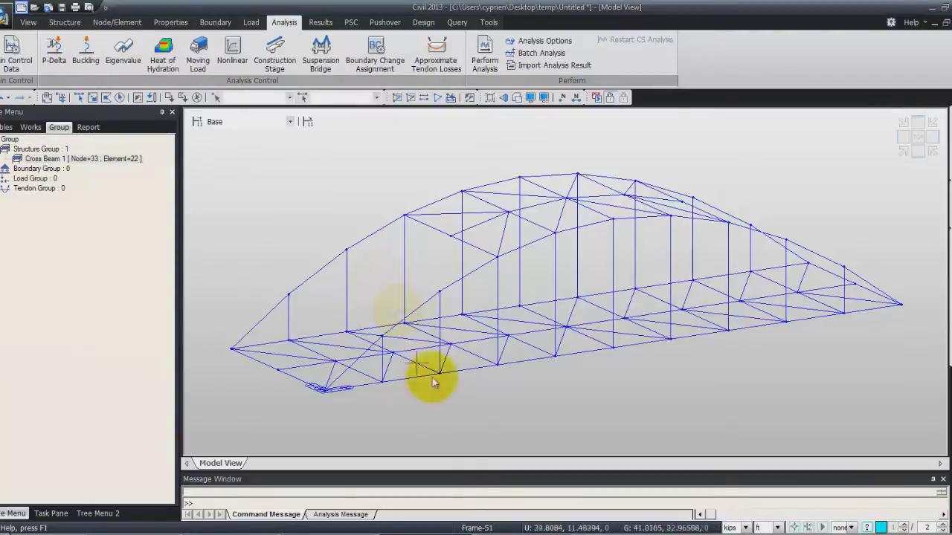
Step: Enlarge the message window and run the analysis until it completes successfully
drag(459, 474, 452, 427)
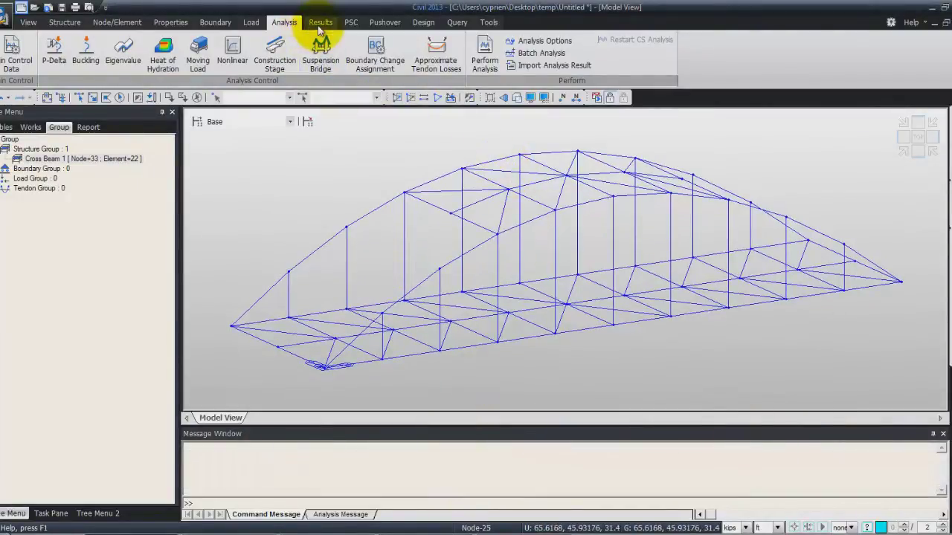
click(484, 55)
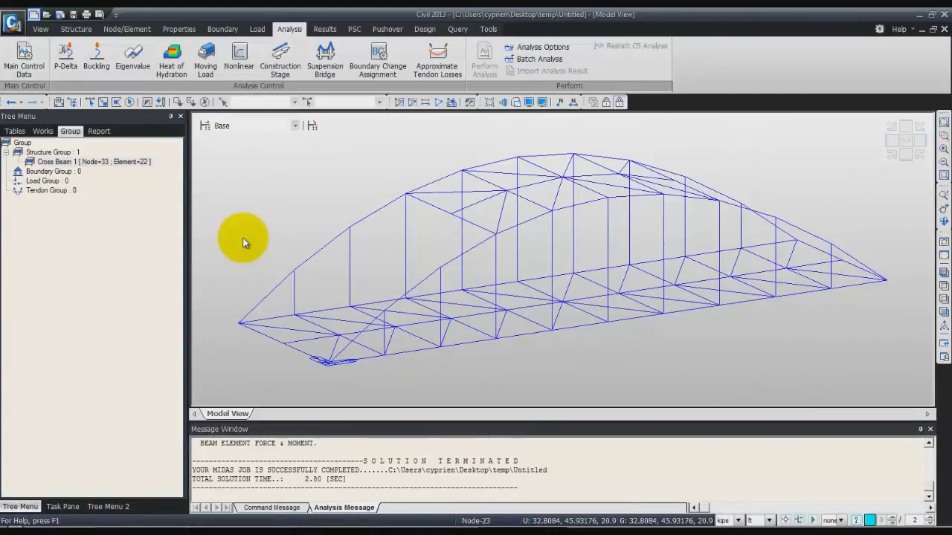
click(327, 29)
Step: Create combination LCB1 summing Dead Load, Sidewalk Load and MVL(MV), each factor 1.0
click(12, 54)
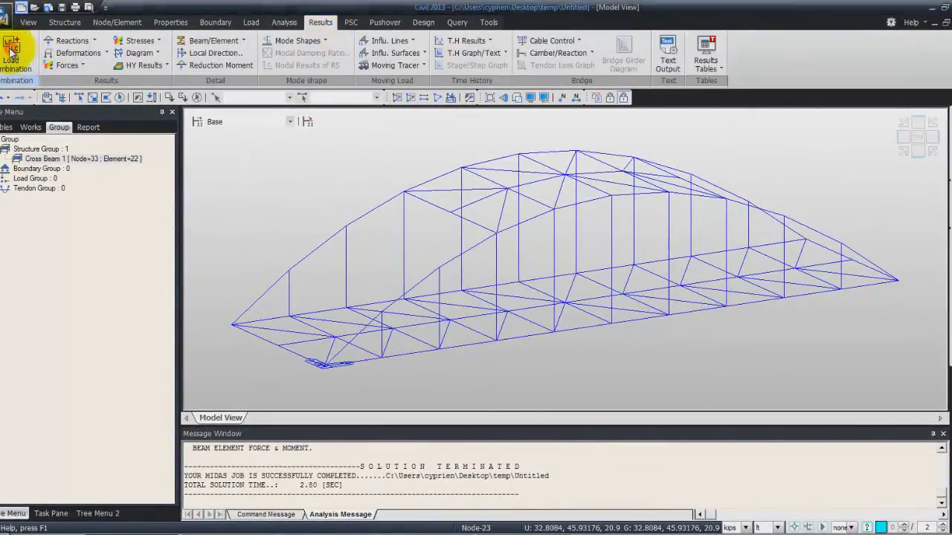
drag(180, 26, 264, 63)
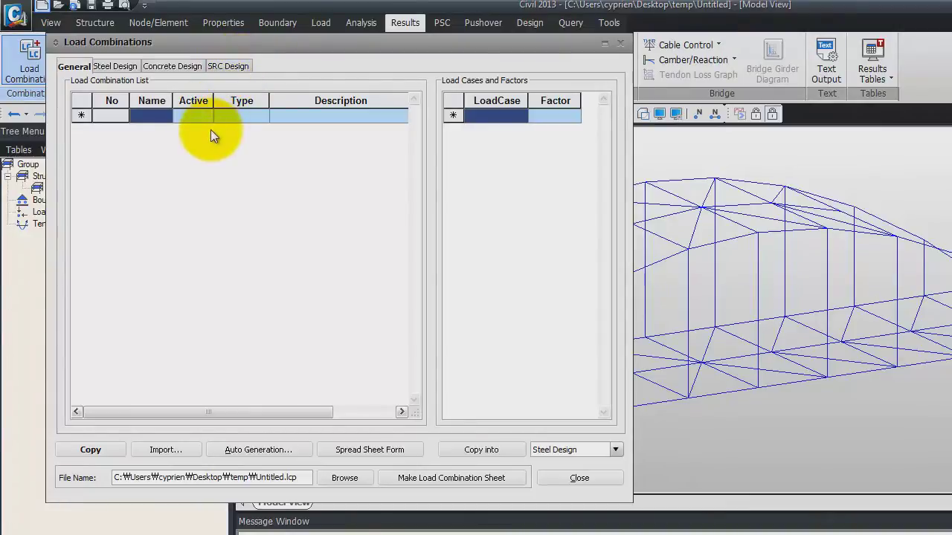
click(156, 119)
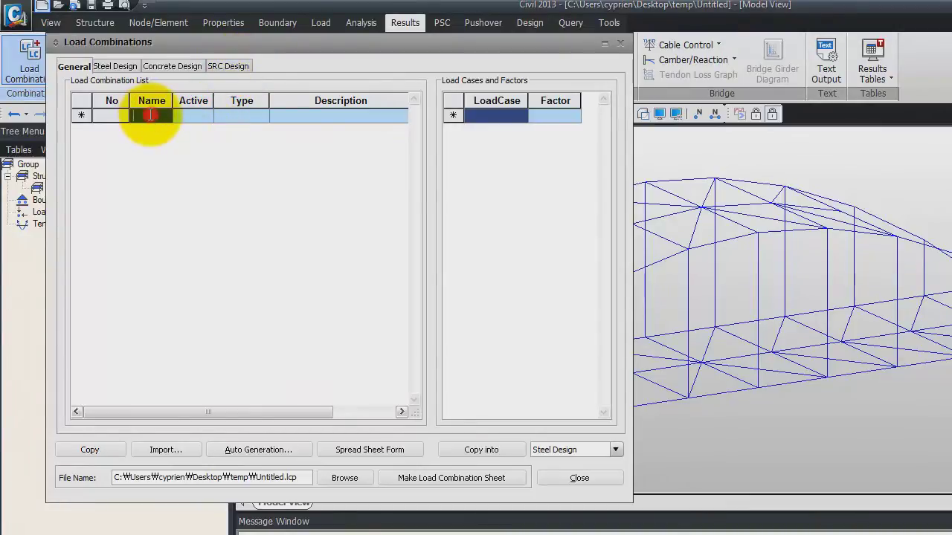
text(LCB1)
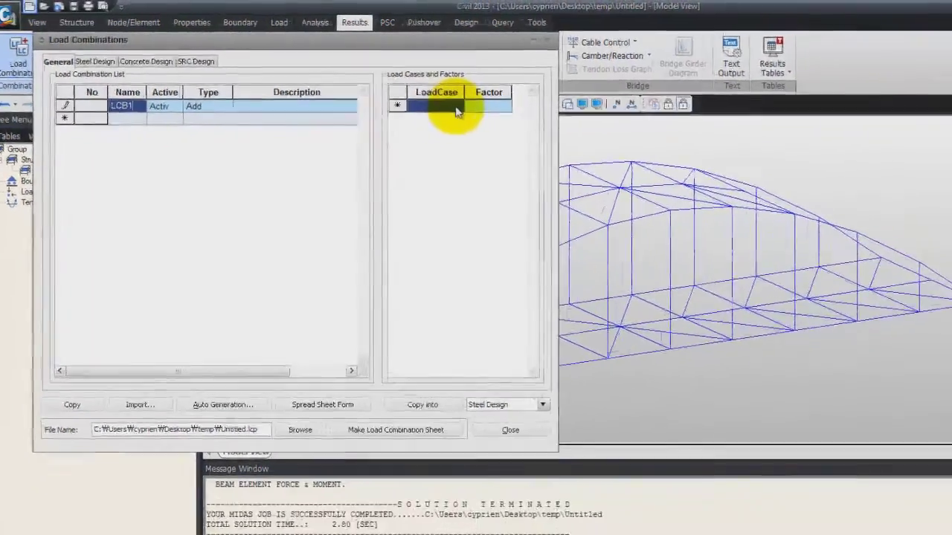
click(414, 102)
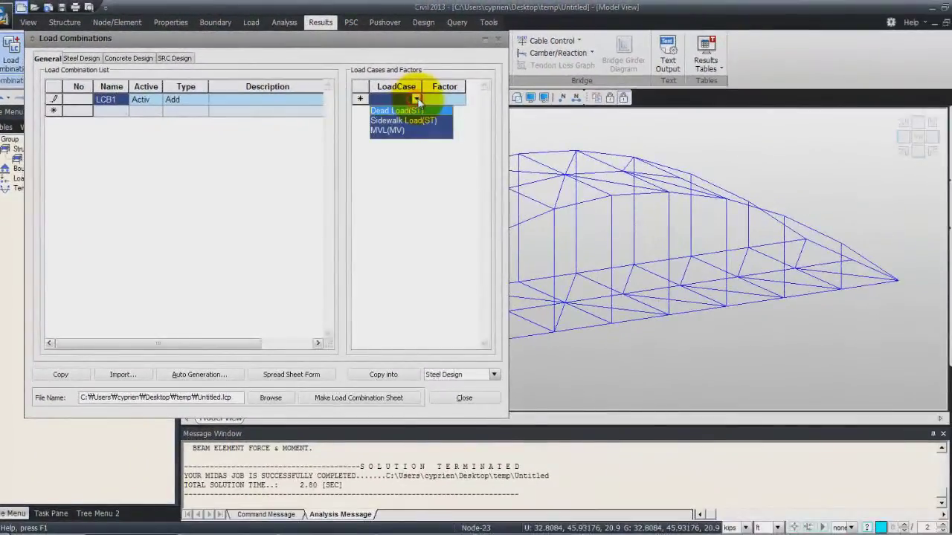
click(419, 112)
click(418, 112)
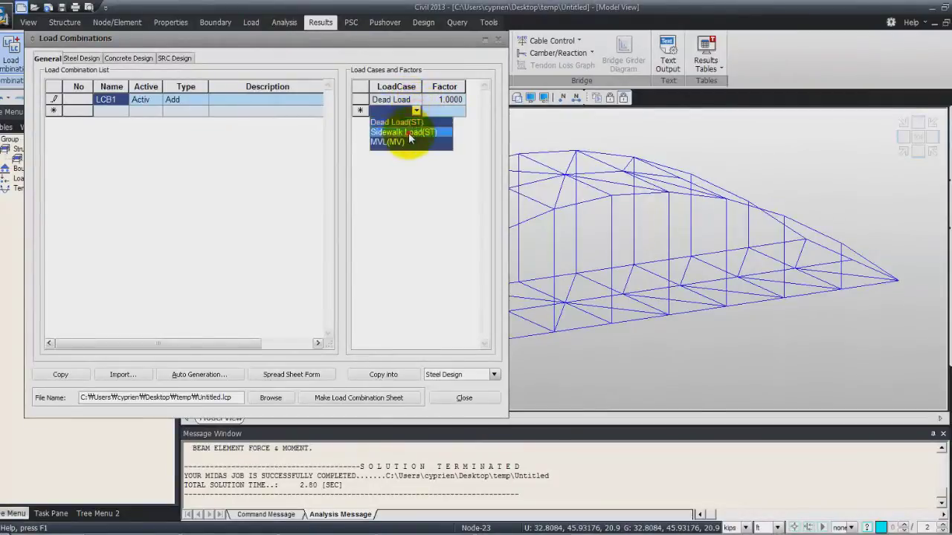
click(412, 131)
click(418, 122)
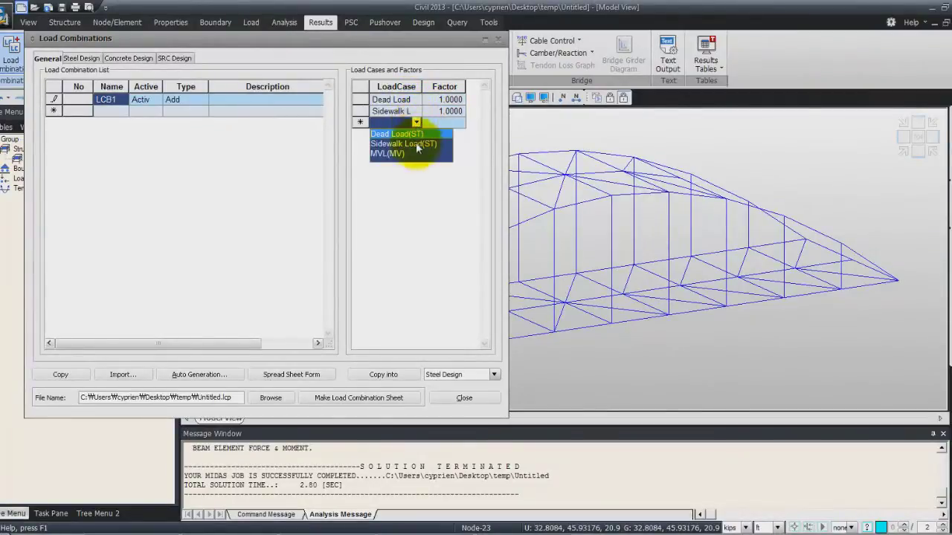
click(413, 154)
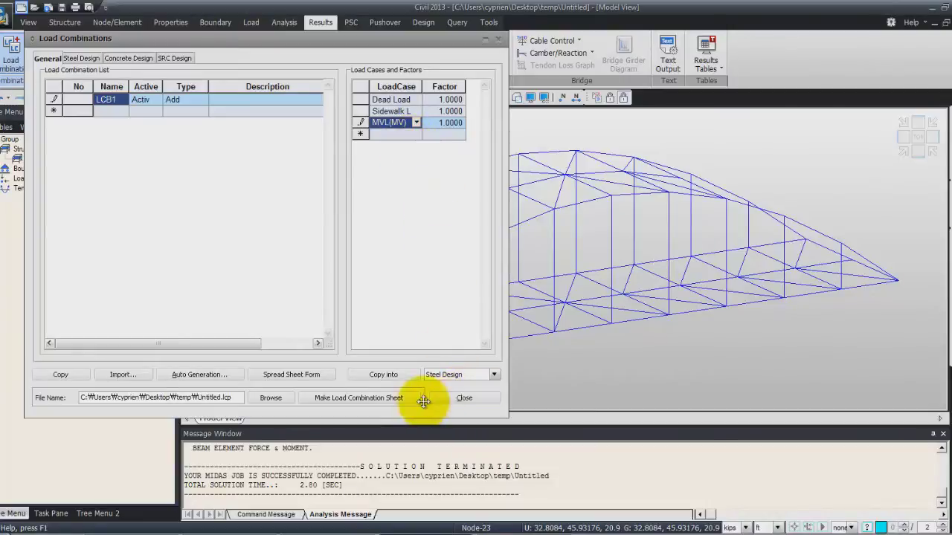
click(461, 399)
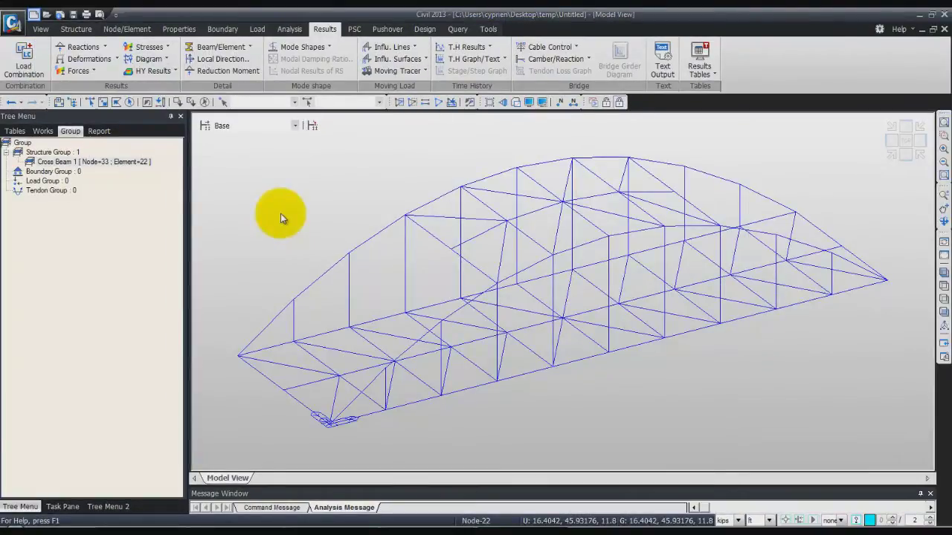
Step: Choose the CBmin: LCB1 deformed shape with undeformed overlay and legend
click(115, 60)
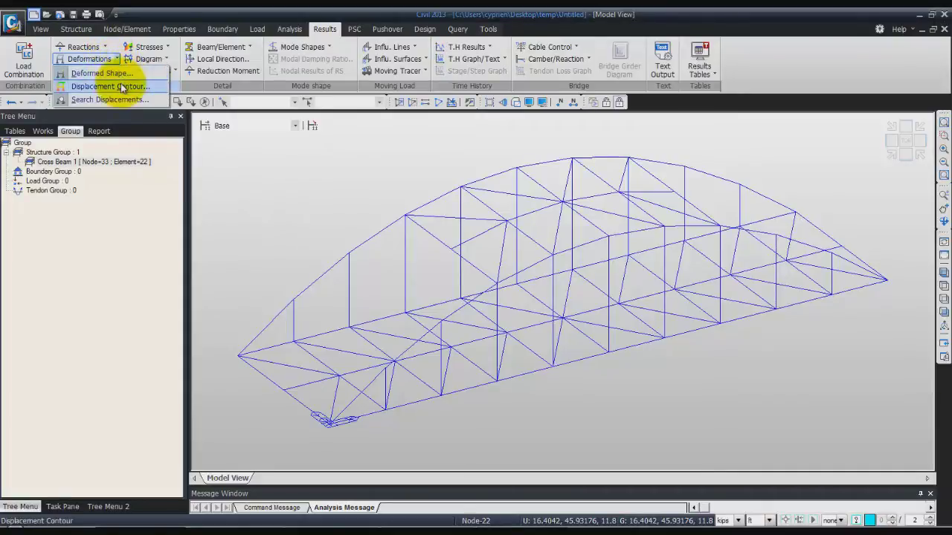
click(118, 73)
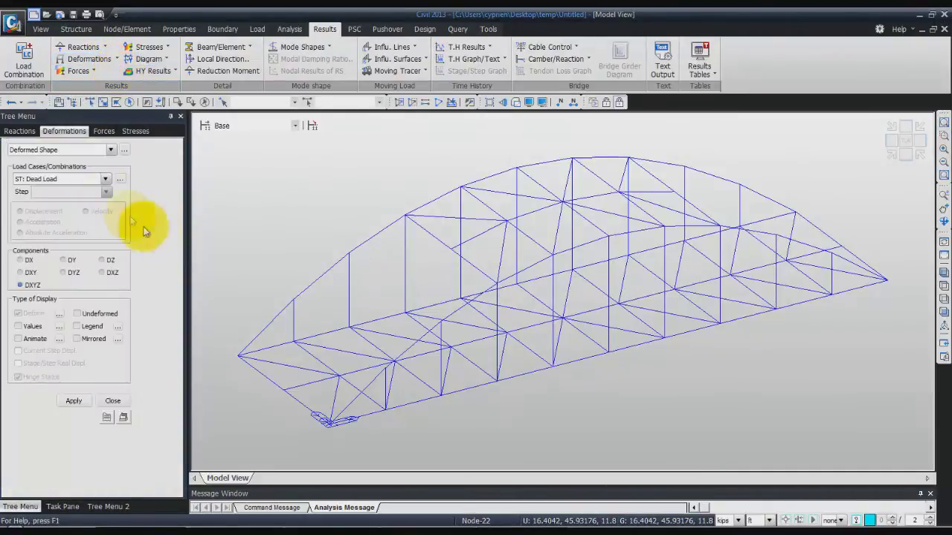
click(109, 177)
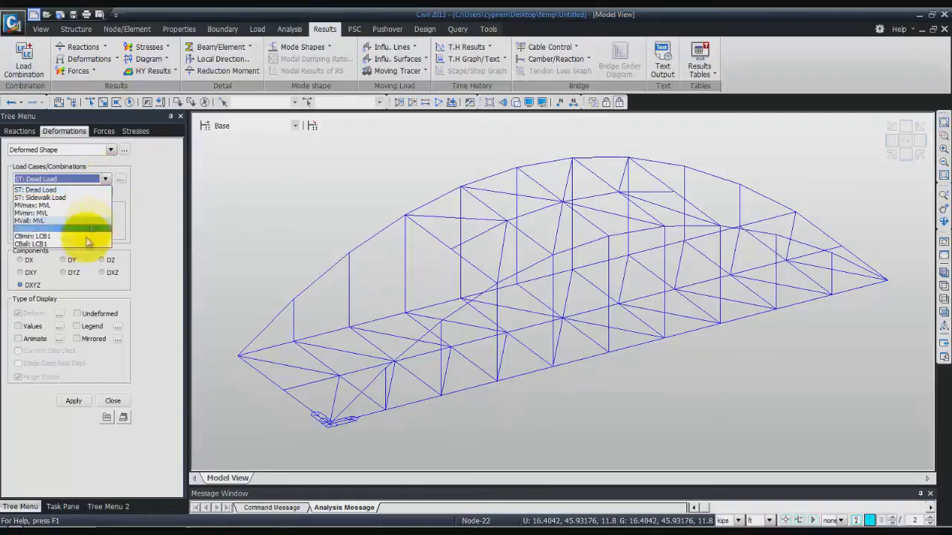
click(85, 238)
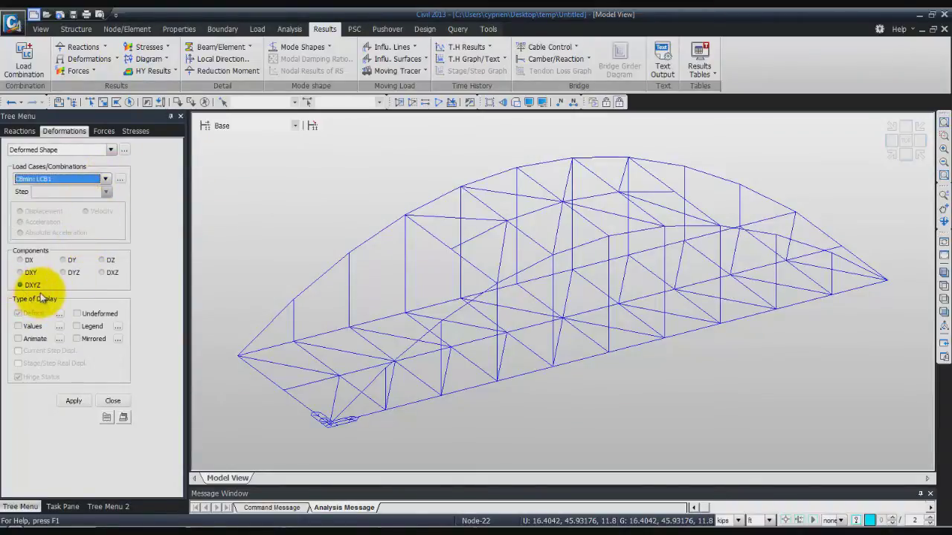
click(78, 314)
click(78, 327)
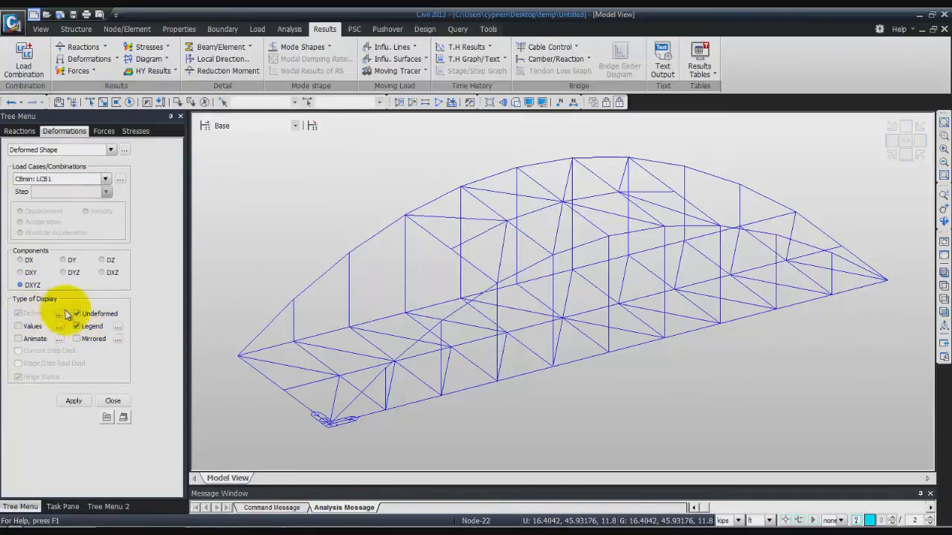
Step: Set Real Deform, draw the deformed shape and render it shaded
click(57, 314)
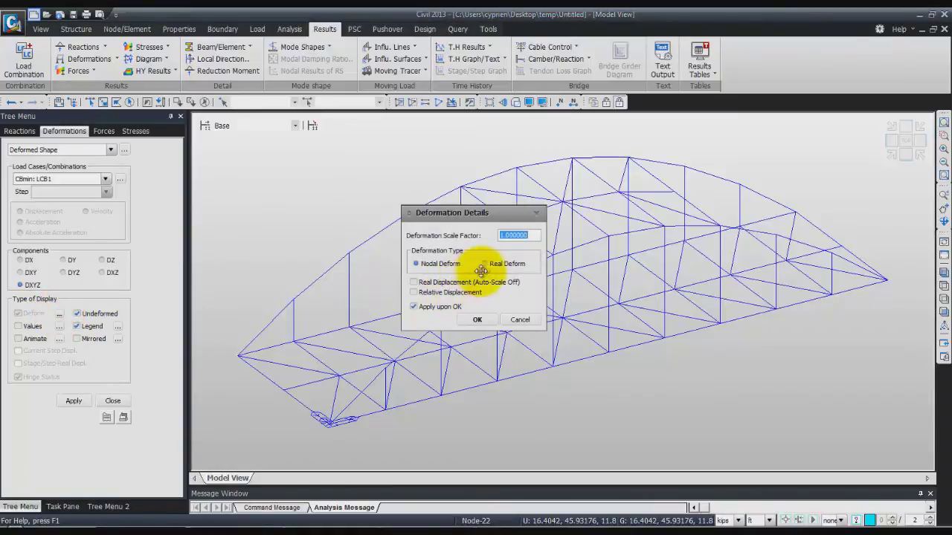
click(484, 264)
click(477, 320)
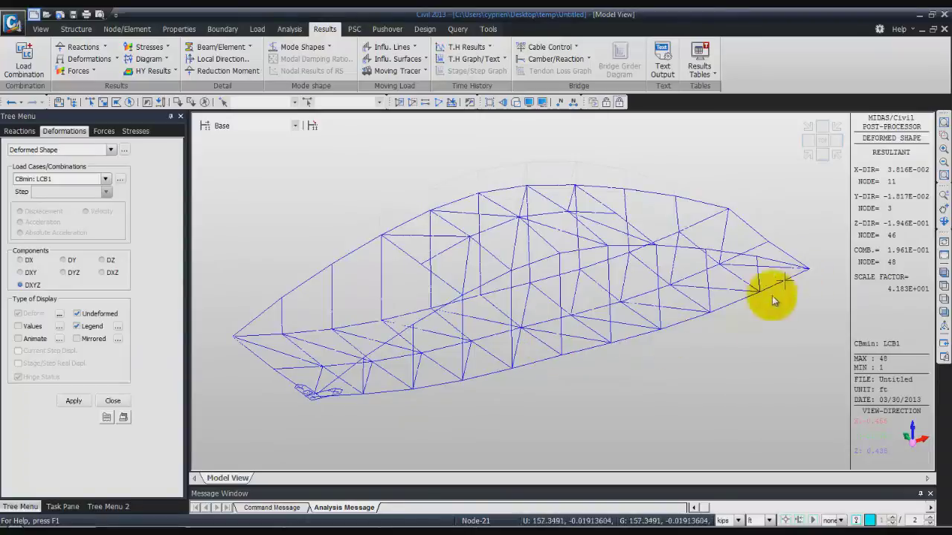
click(515, 103)
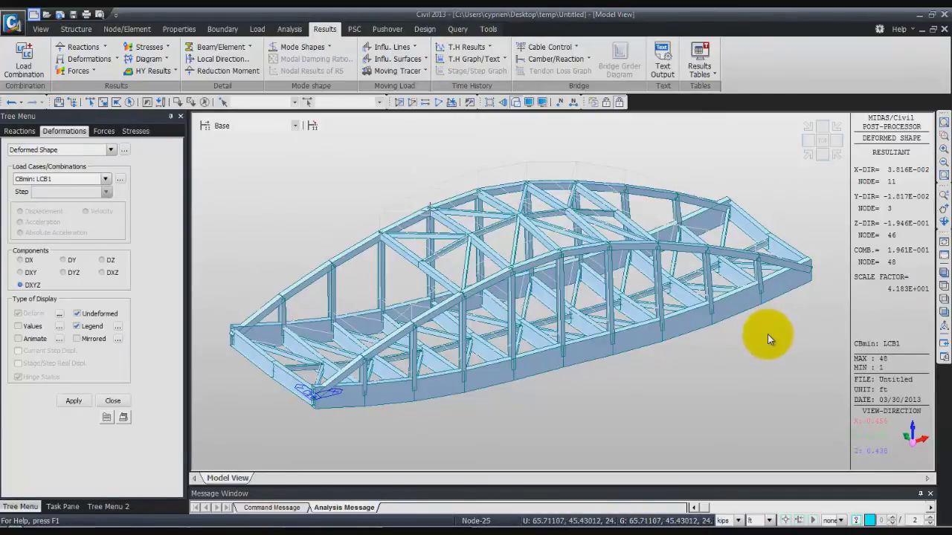
Step: Turn off the shaded render and clear results with Initial View
click(516, 102)
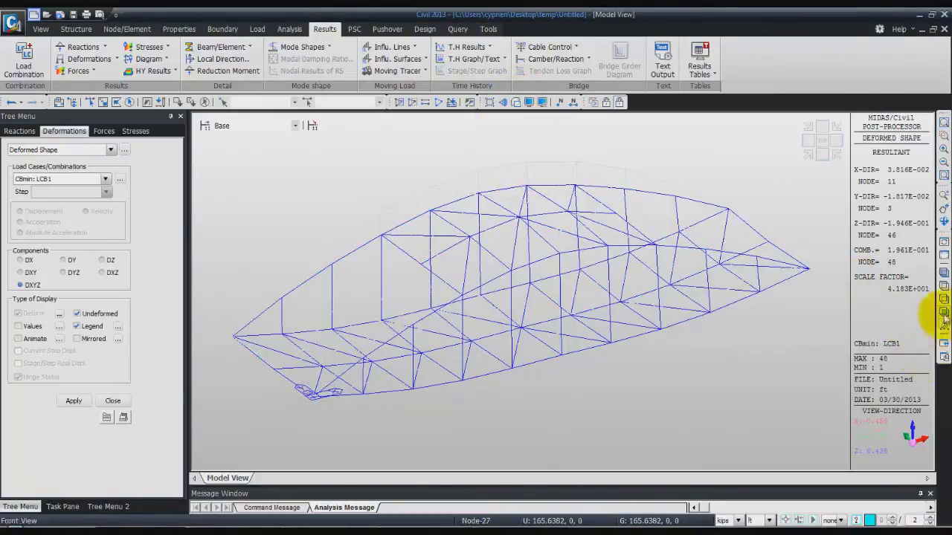
click(944, 257)
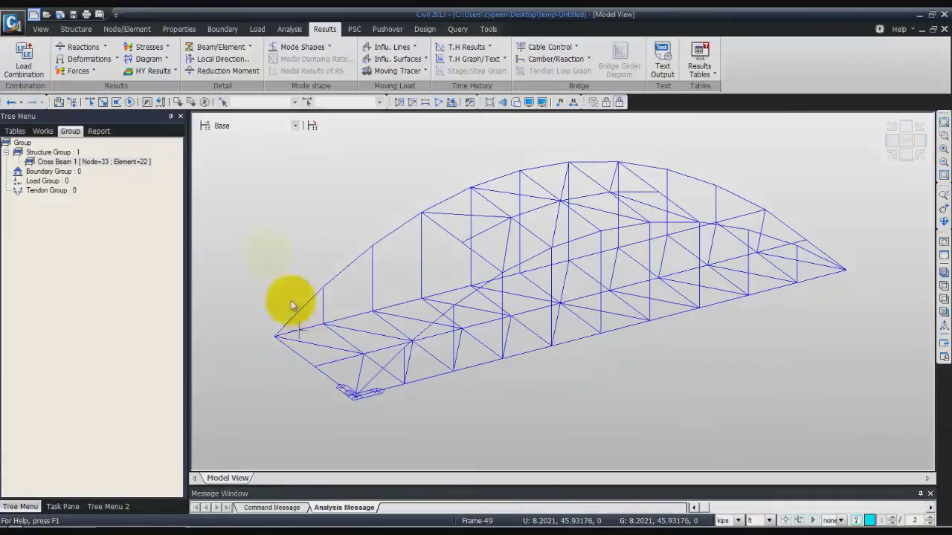
Step: Select the XZ plane at Y = 0, activate only it, and view it in front elevation
click(41, 29)
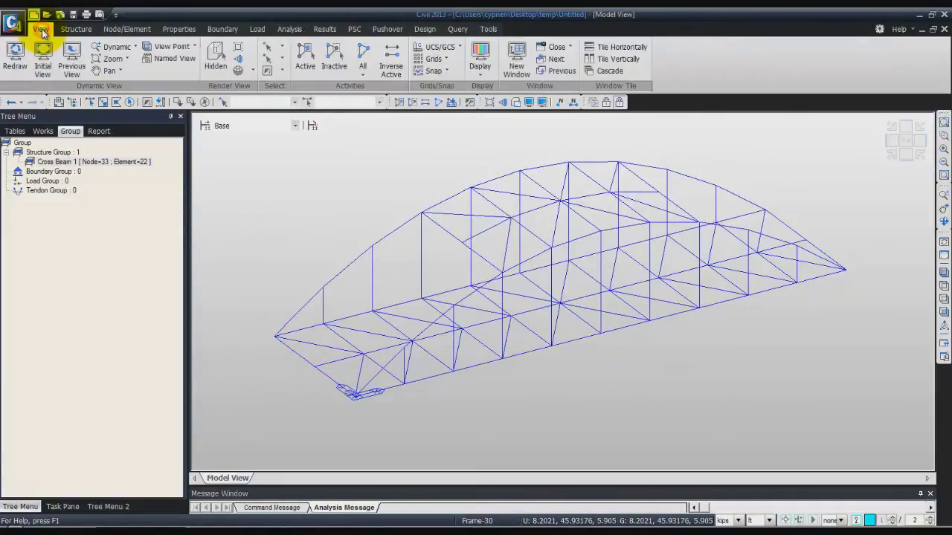
click(281, 47)
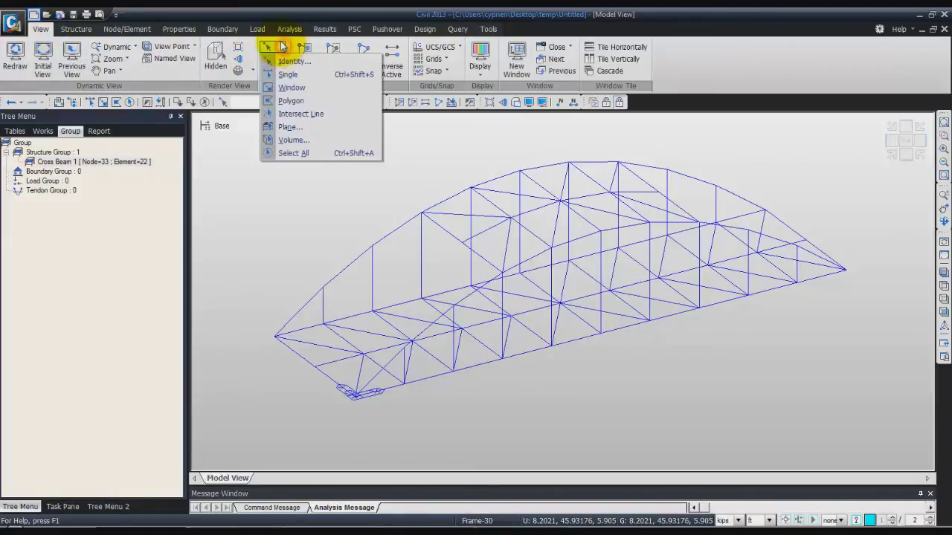
click(289, 126)
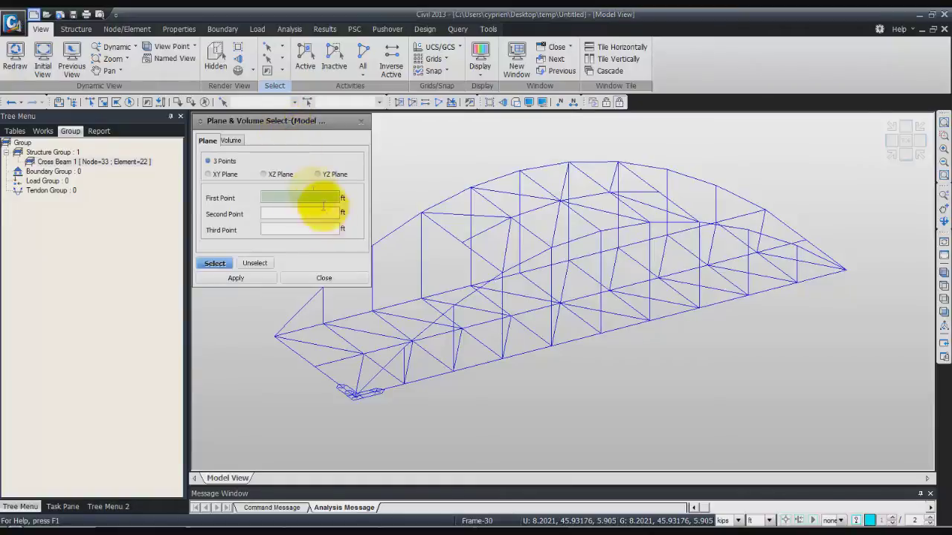
click(276, 179)
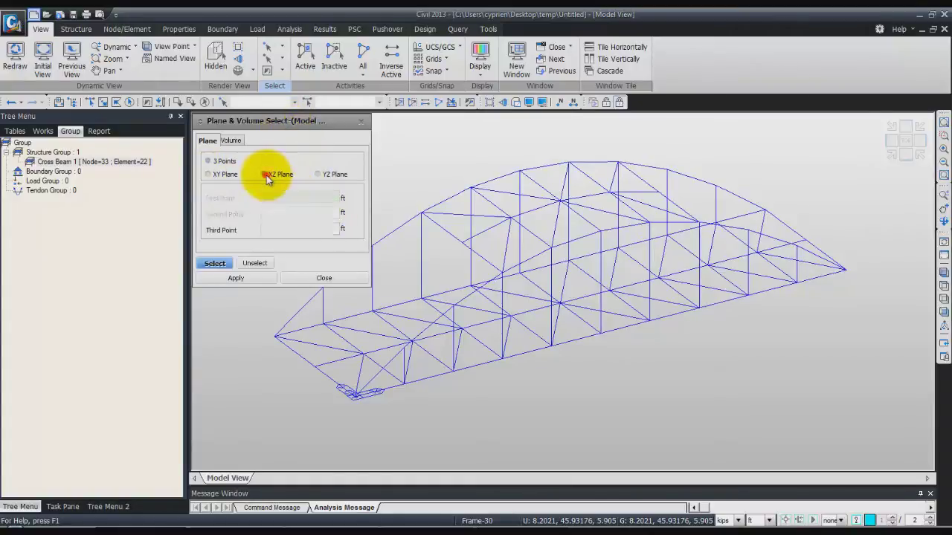
click(356, 397)
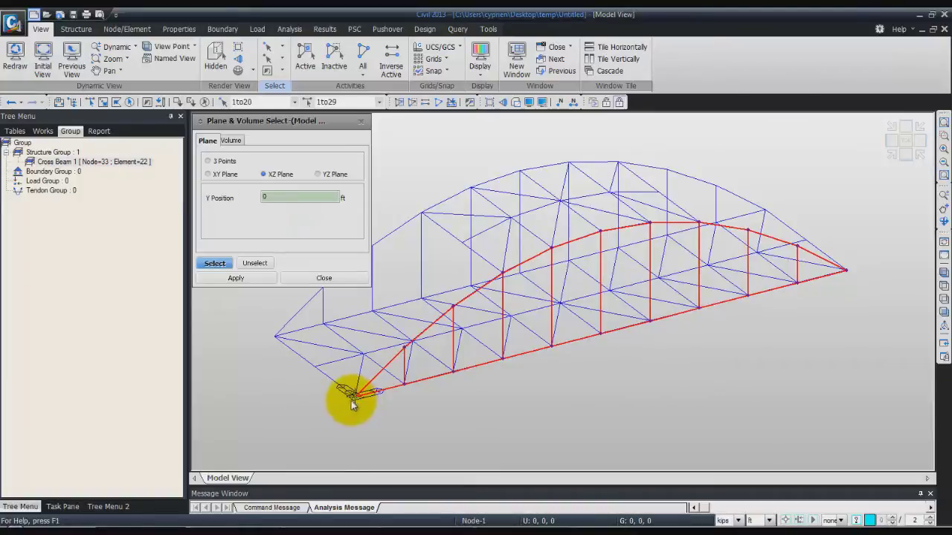
click(305, 277)
click(305, 53)
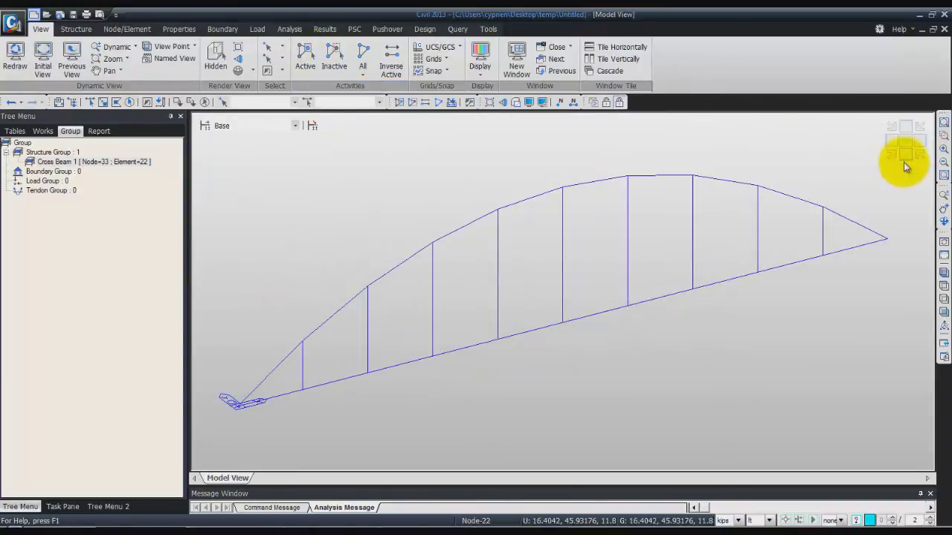
click(904, 156)
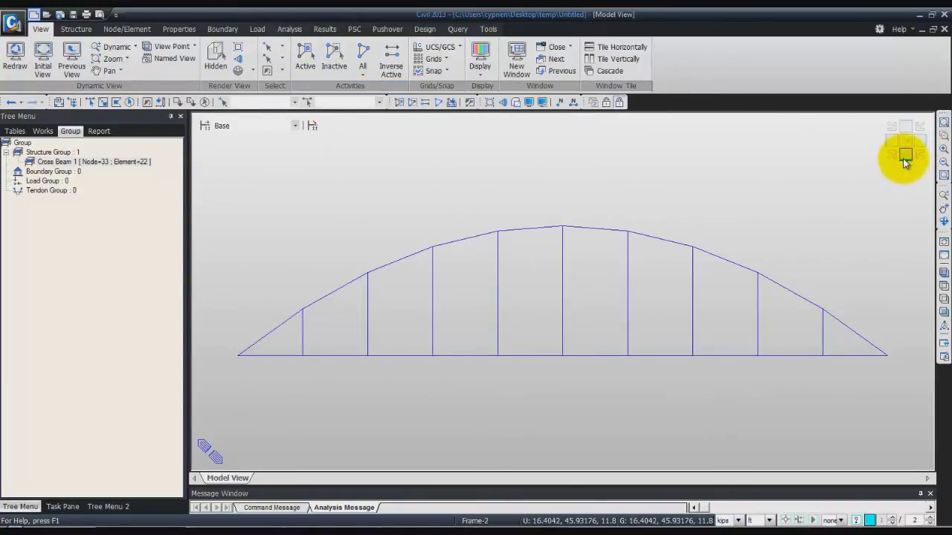
Step: Open the Beam Forces/Moments results panel, set to Dead Load and My
click(334, 29)
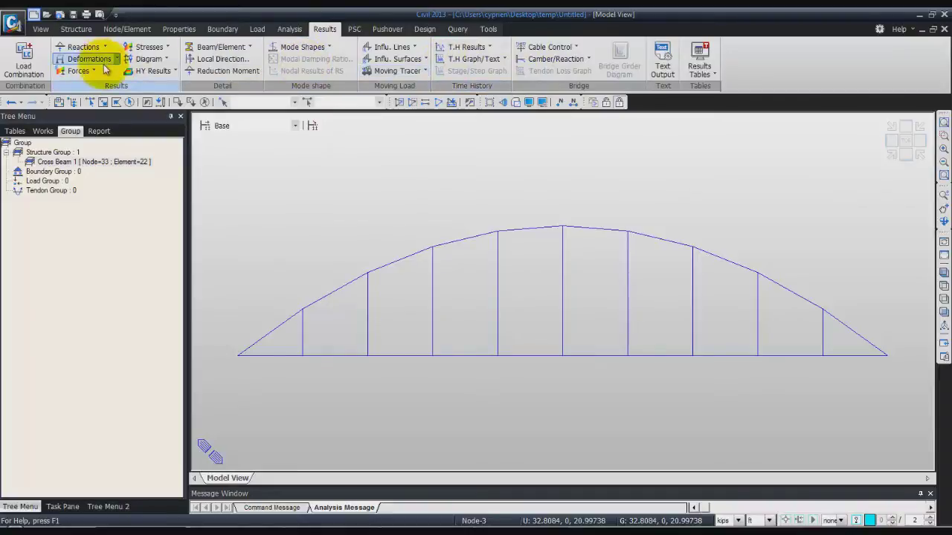
click(223, 47)
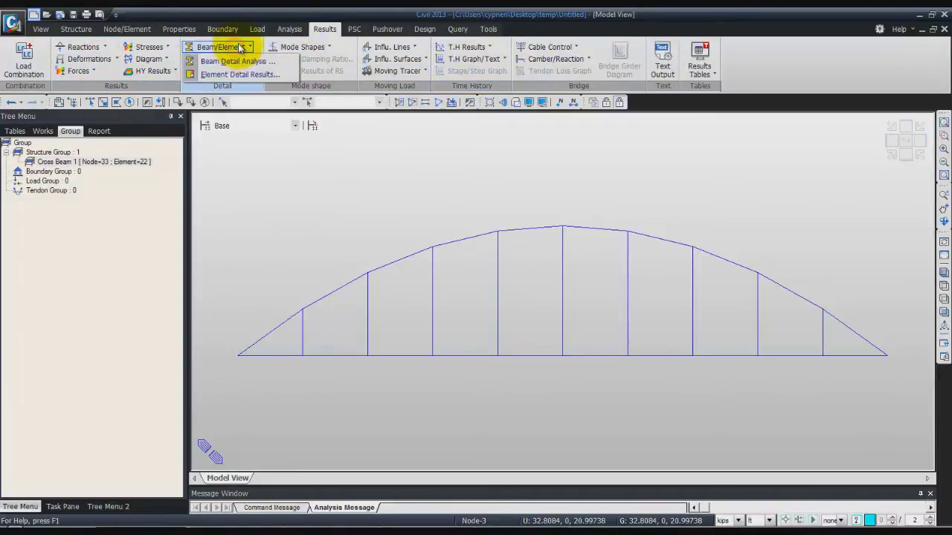
click(240, 49)
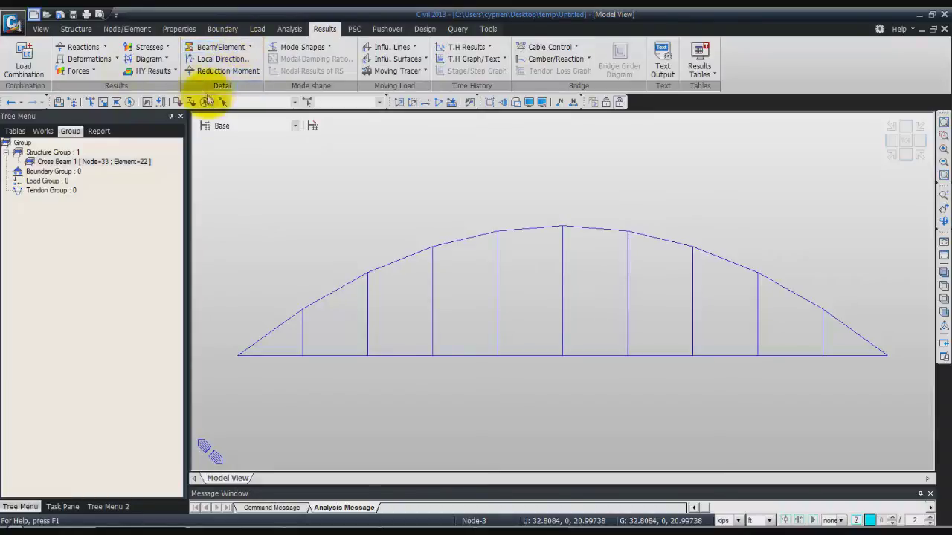
click(80, 71)
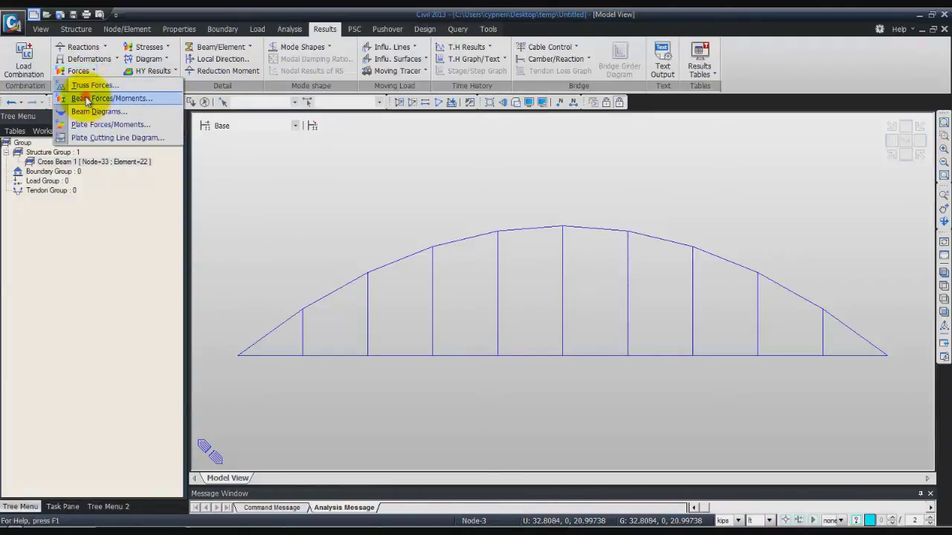
click(88, 98)
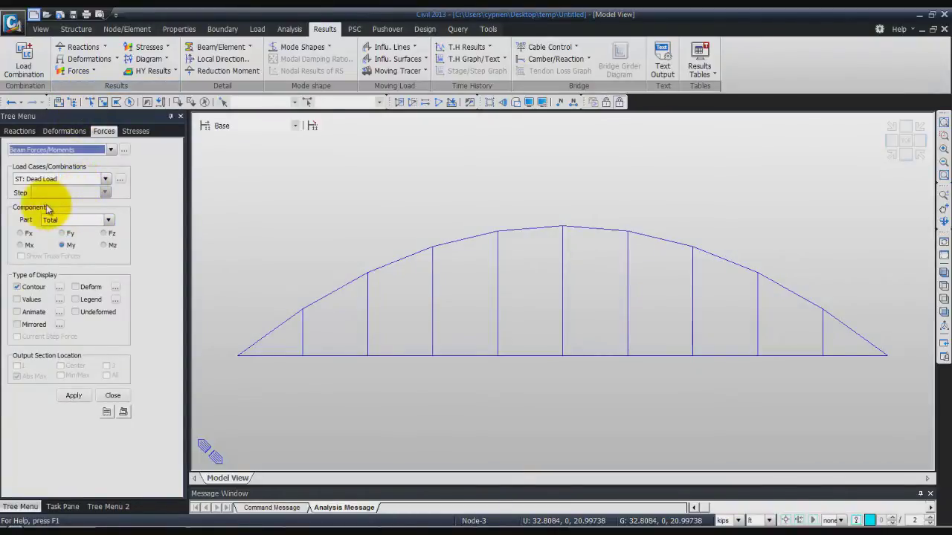
click(60, 149)
click(95, 73)
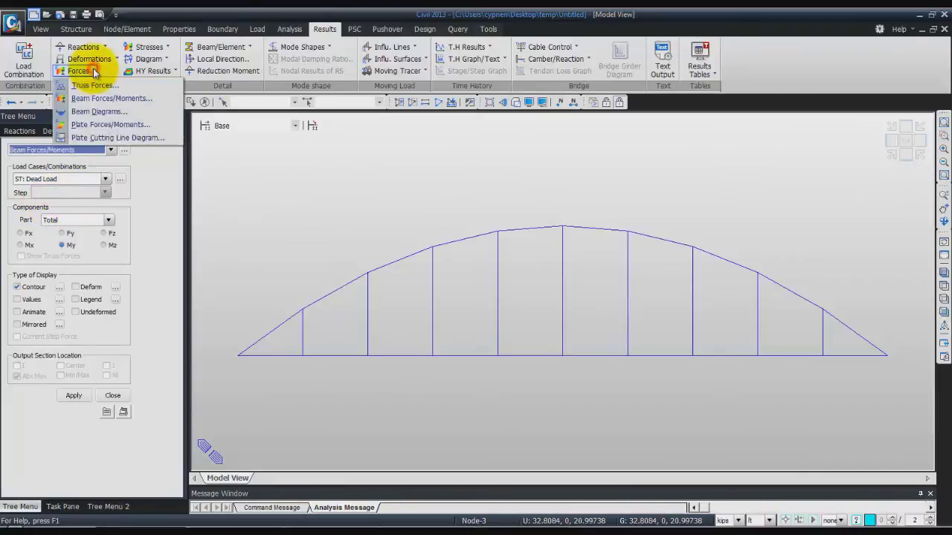
Step: Plot the My beam diagram for MVall: MVL with a legend
click(102, 113)
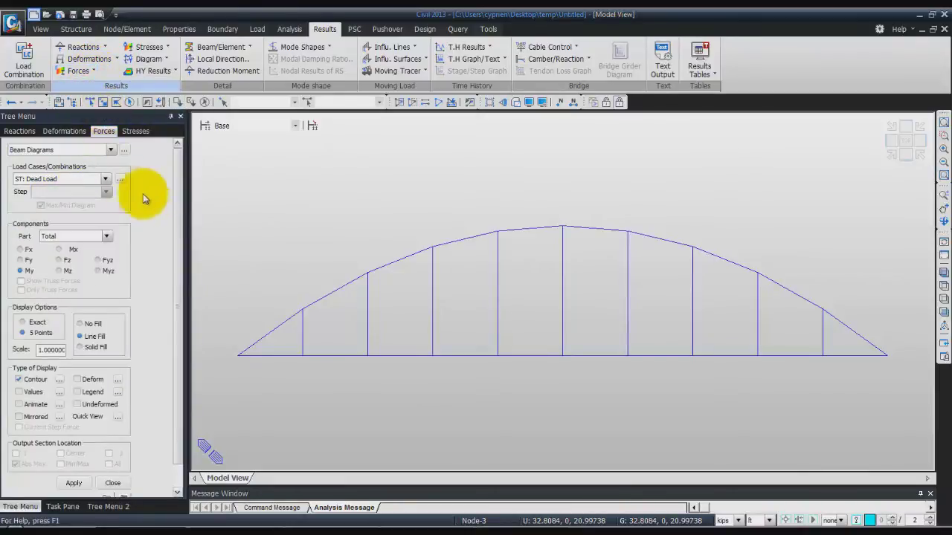
click(108, 180)
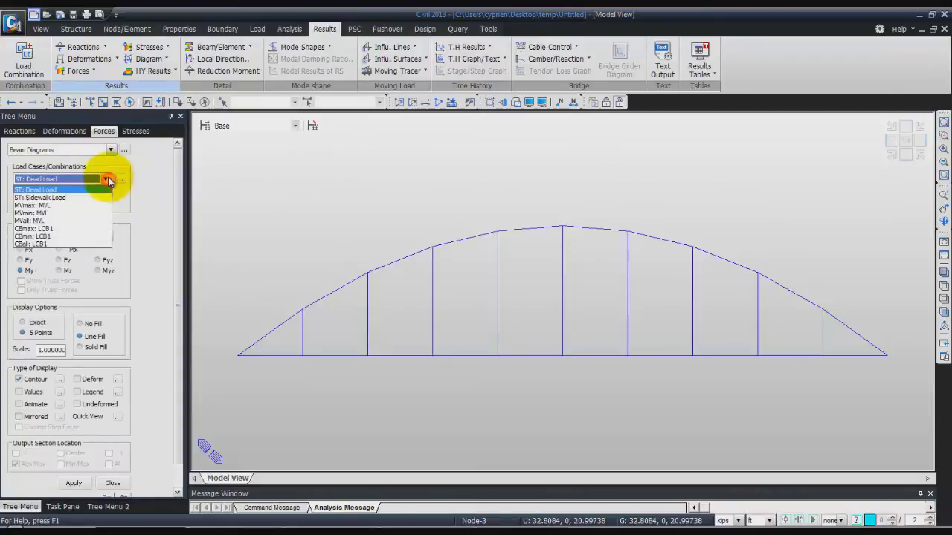
click(92, 221)
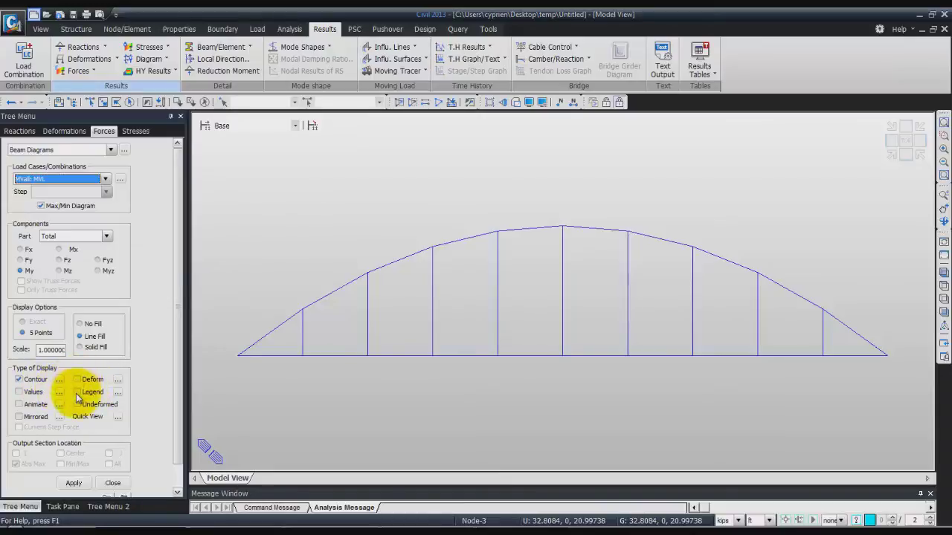
click(74, 484)
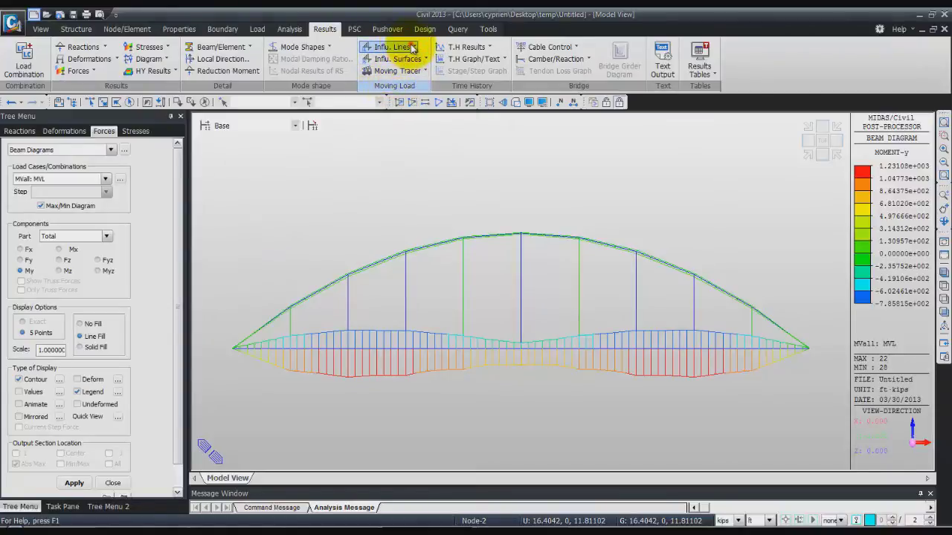
Step: Open the Reactions influence-line settings and choose Lane 1
click(413, 47)
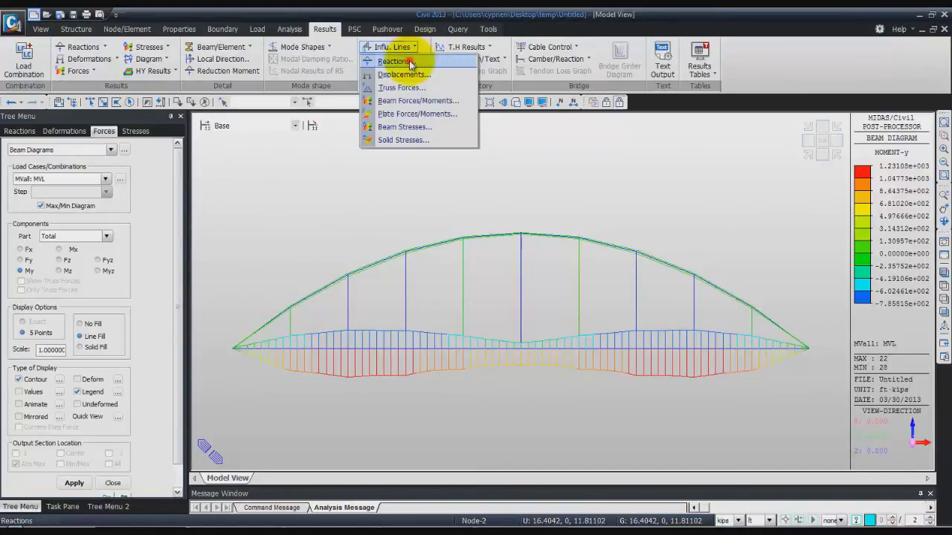
click(408, 61)
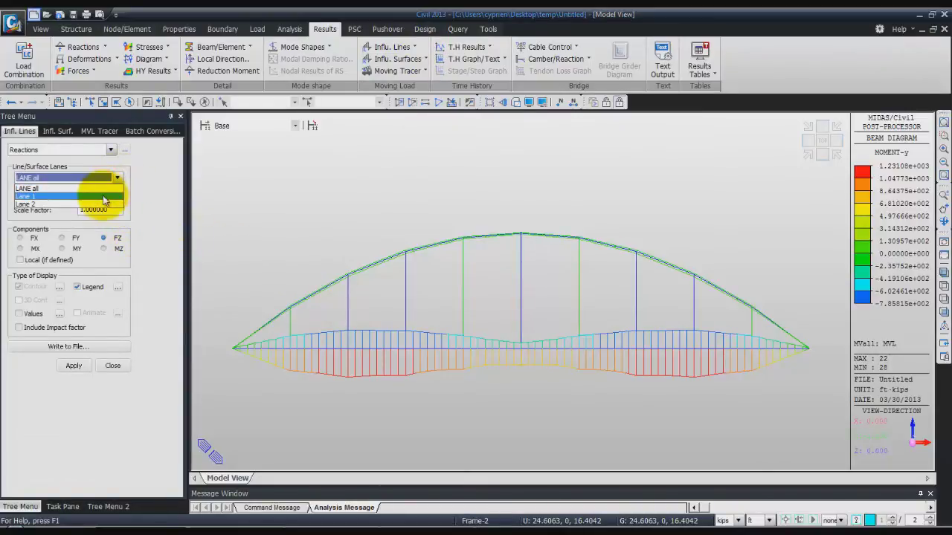
click(104, 197)
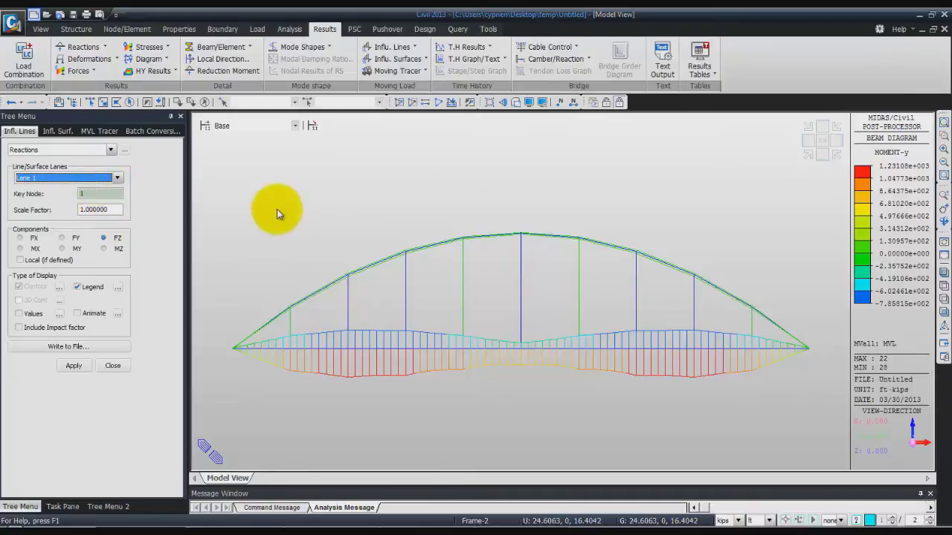
click(39, 30)
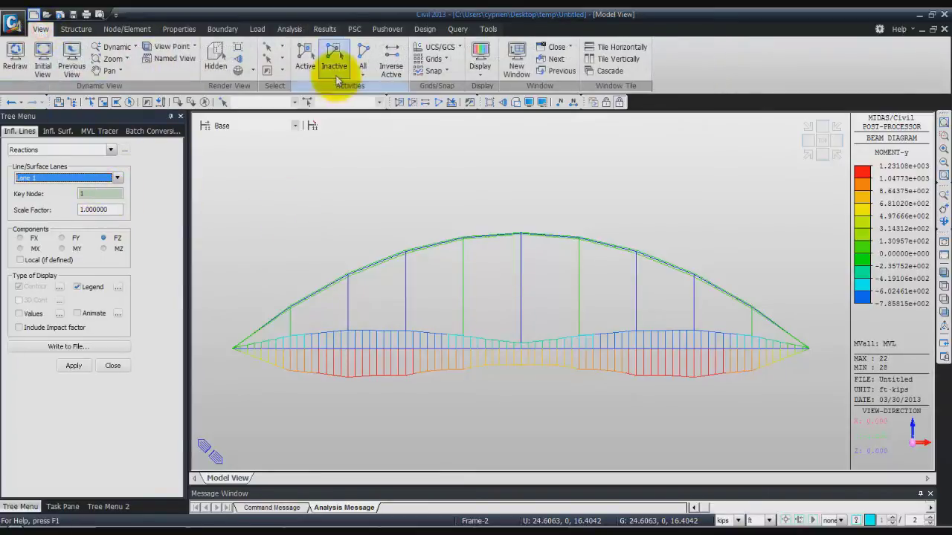
Step: Clear the moment diagram, switch to isometric view, and activate all elements
click(305, 52)
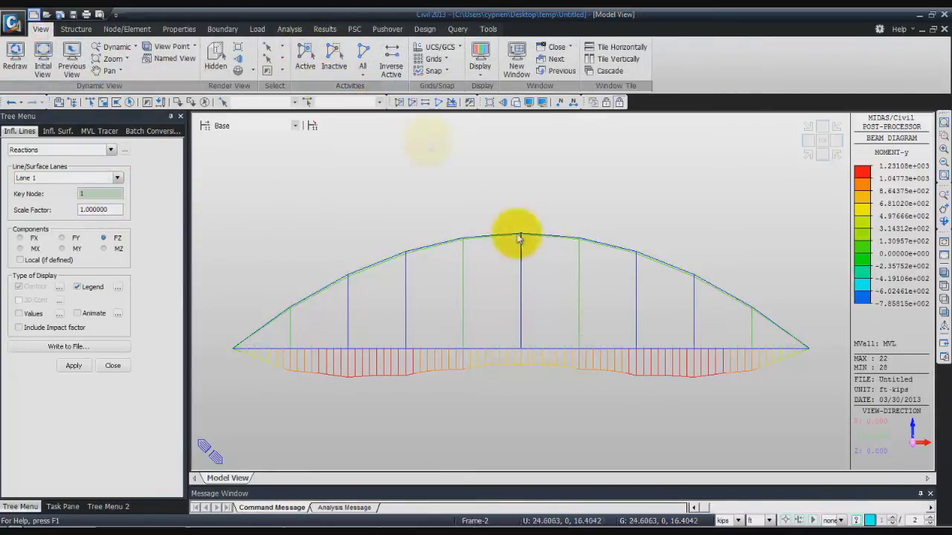
click(943, 255)
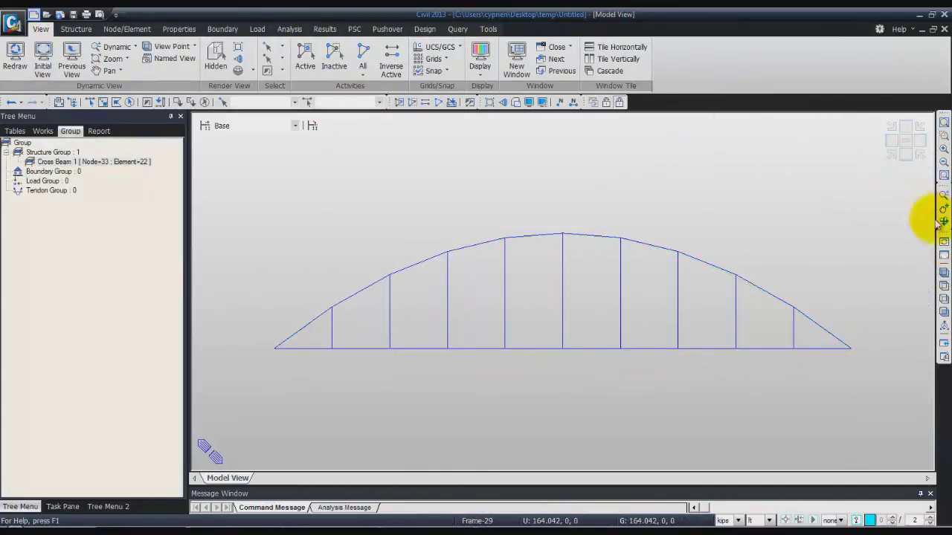
click(942, 279)
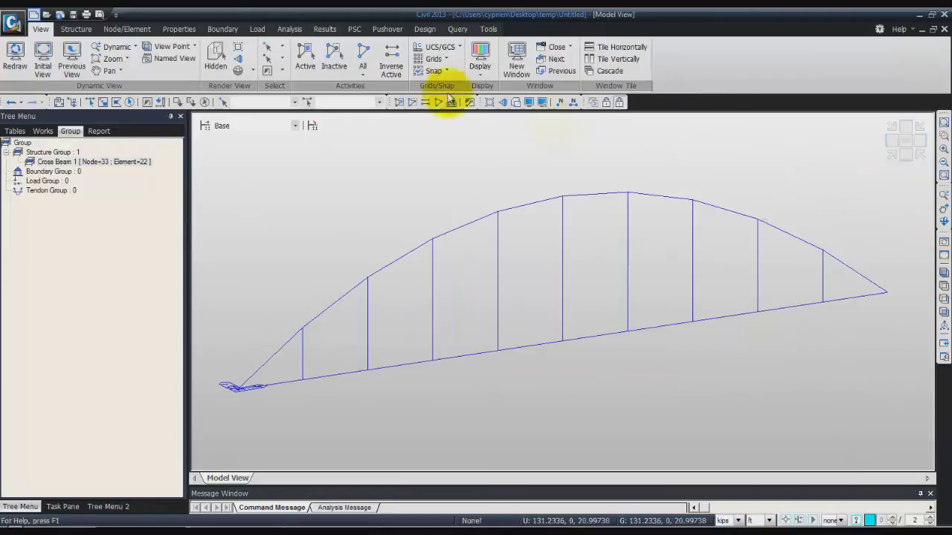
click(365, 59)
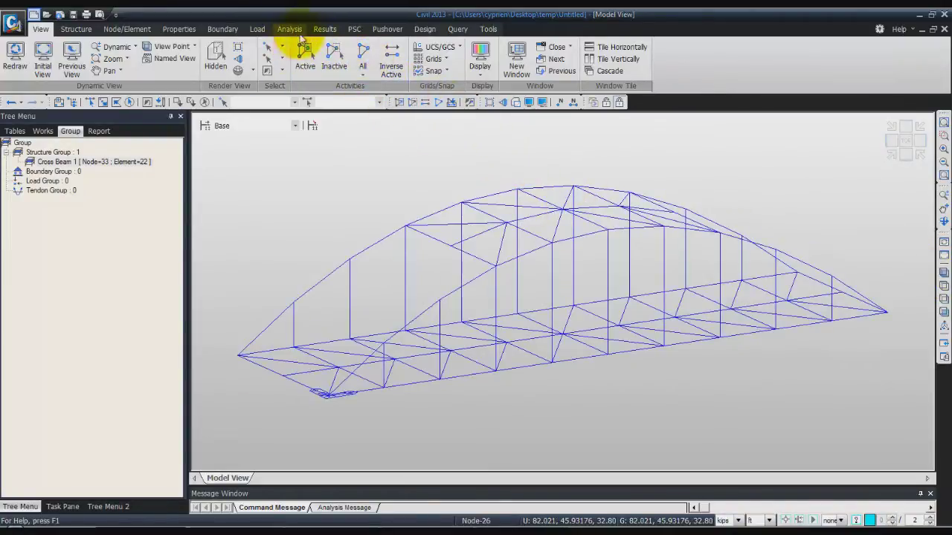
click(325, 29)
click(412, 47)
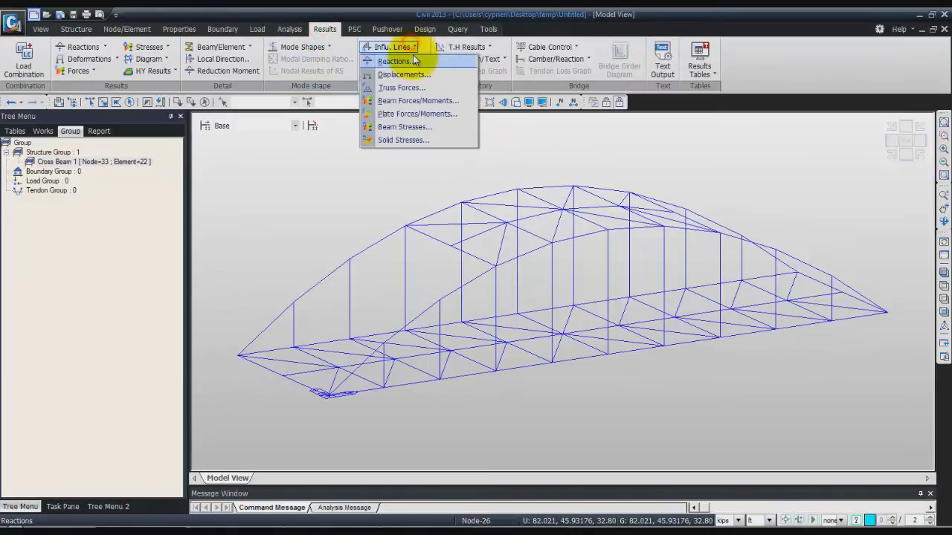
Step: Plot the Lane 1 FZ reaction influence line for key node 1 with legend and node numbers
click(409, 59)
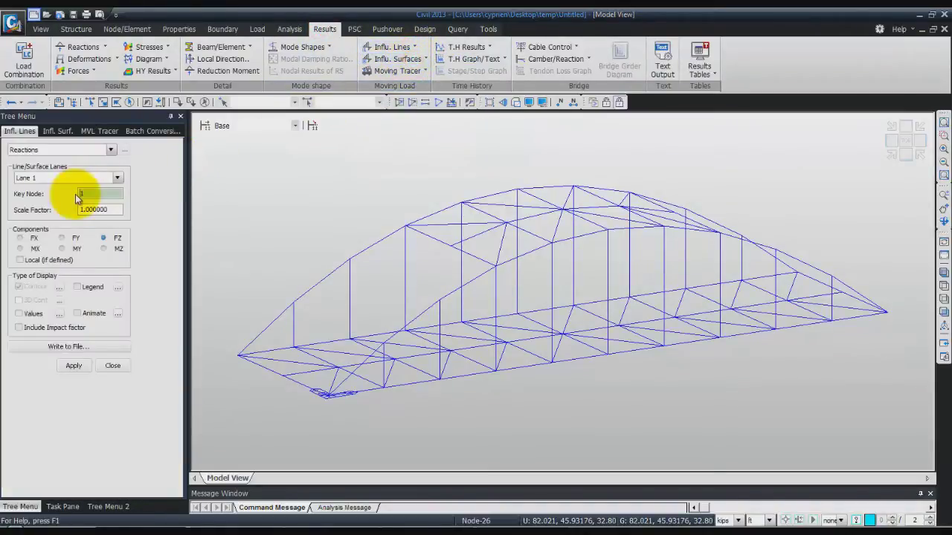
click(94, 210)
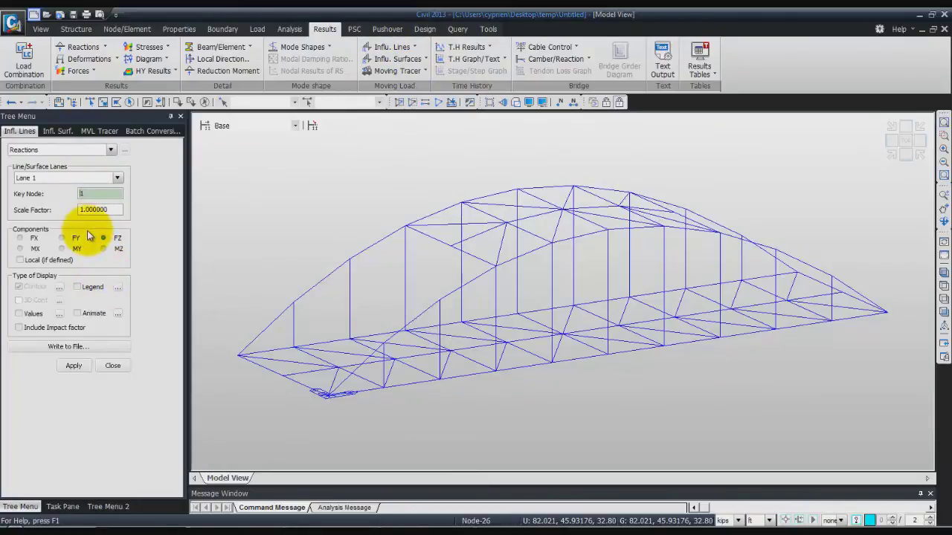
click(79, 288)
click(74, 365)
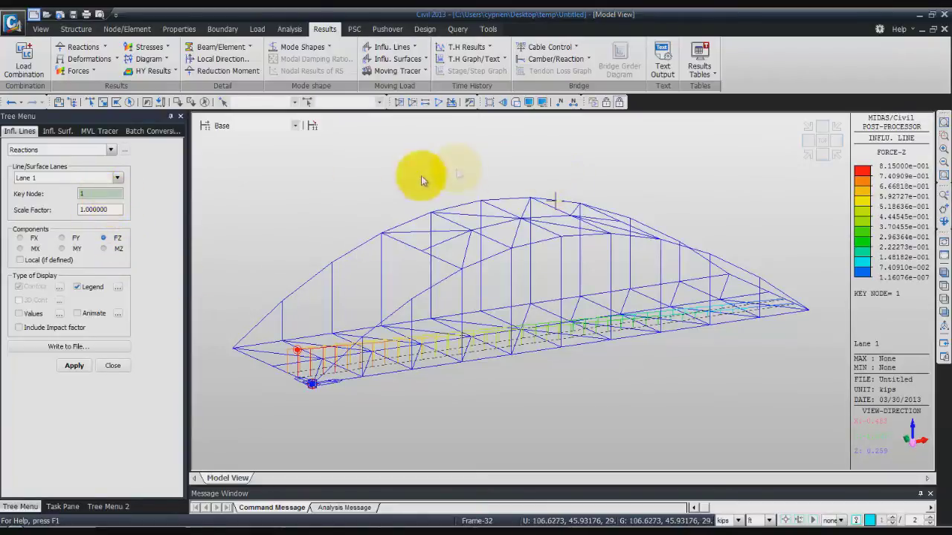
click(563, 104)
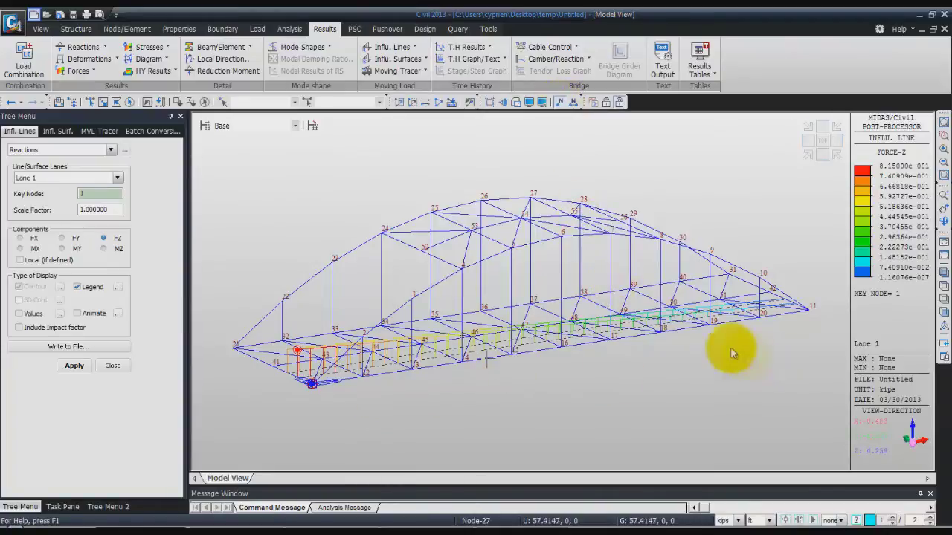
Step: Redraw the influence line for key node 19, return to key node 1, and view the front elevation
click(96, 193)
drag(95, 193, 82, 196)
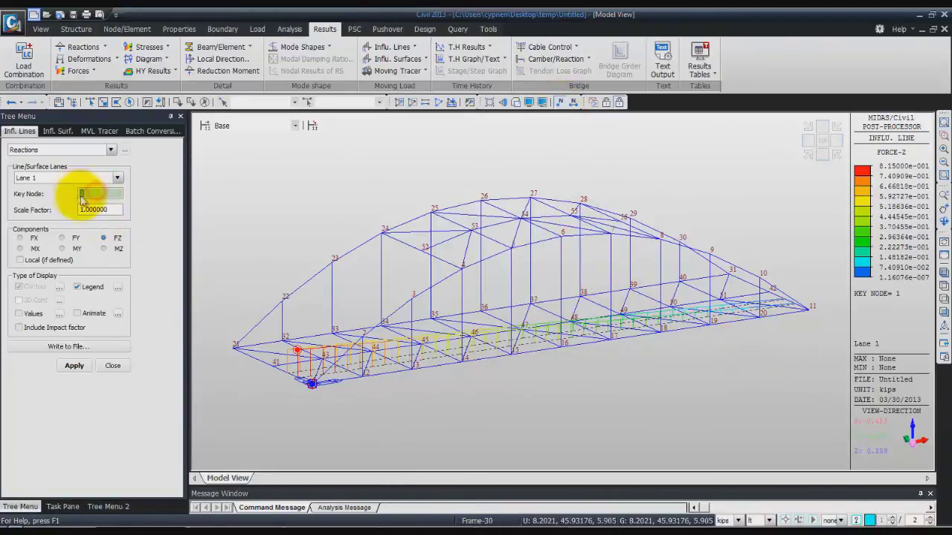
text(19)
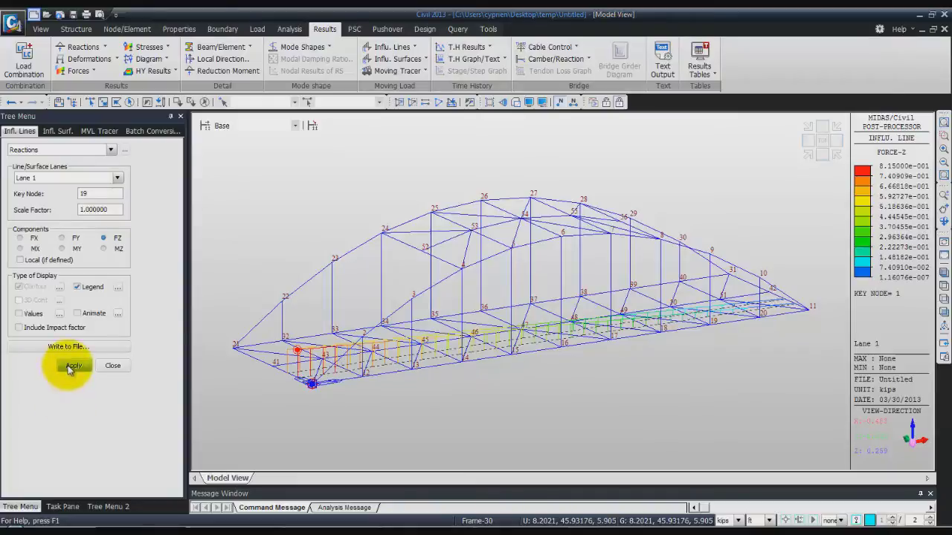
click(74, 365)
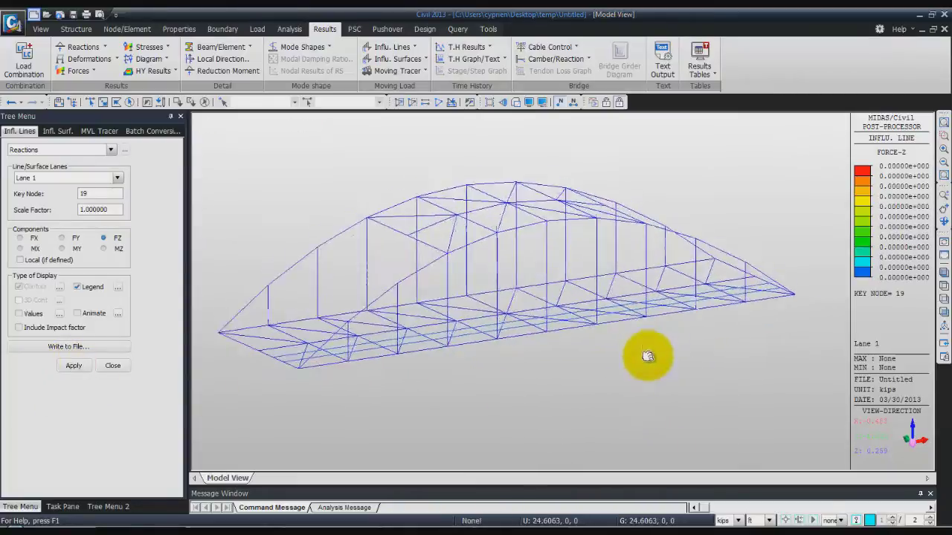
click(90, 195)
key(BackSpace)
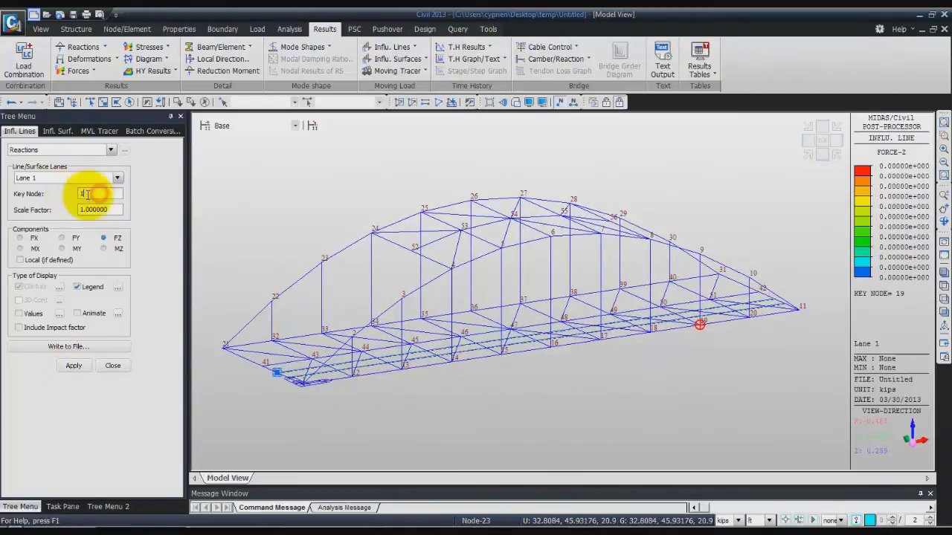
click(79, 365)
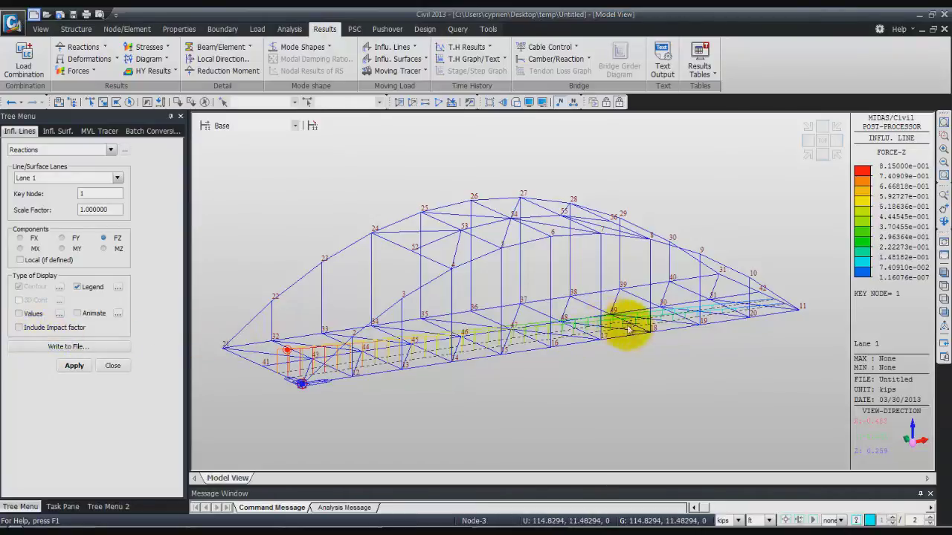
click(819, 145)
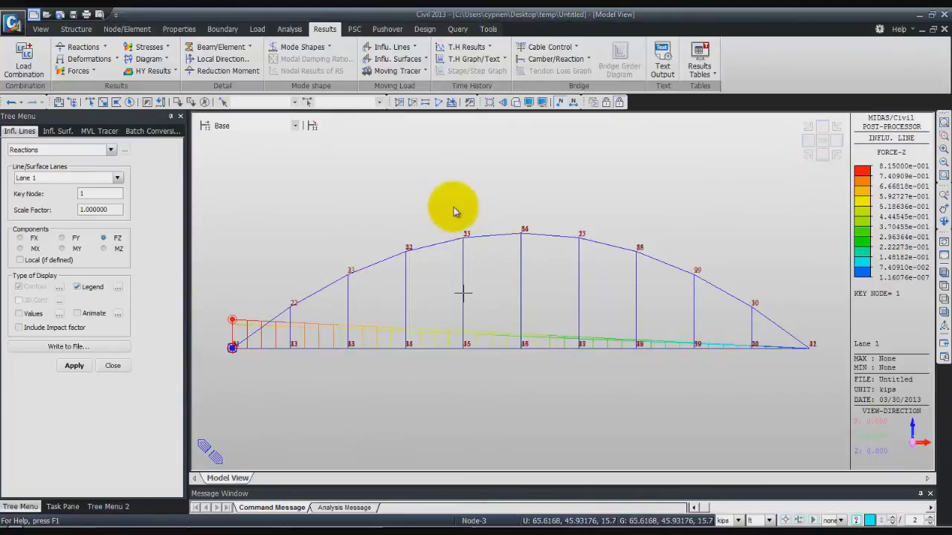
Step: Return to the isometric view and animate the Lane 1 node 1 FZ reaction influence line
click(942, 272)
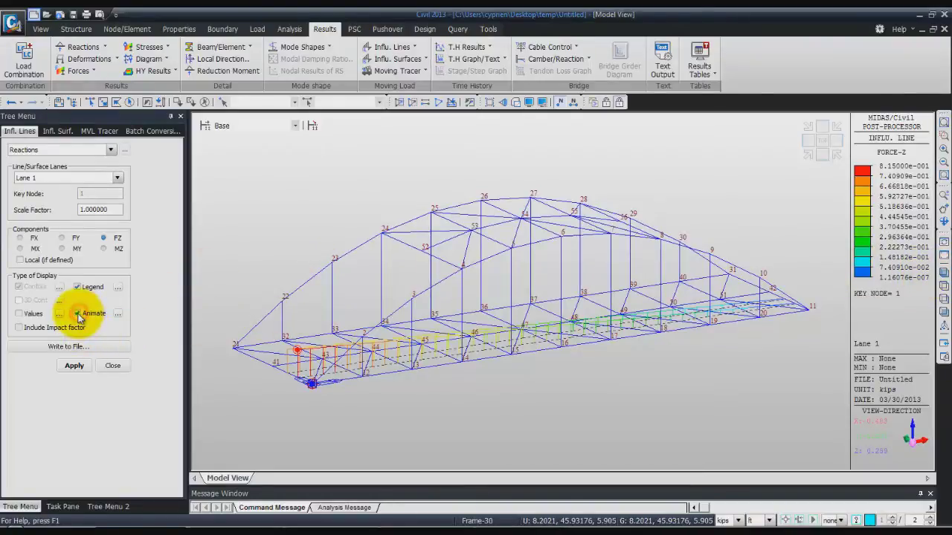
click(73, 365)
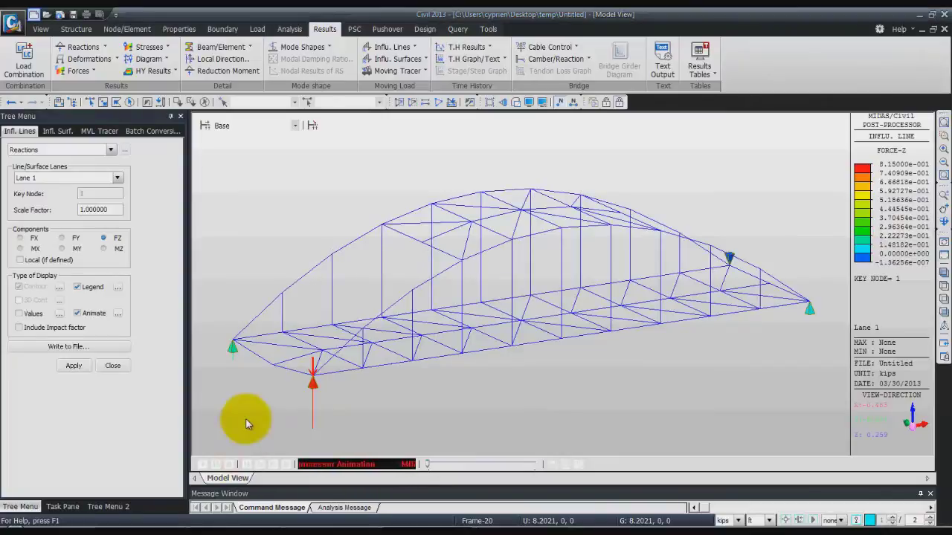
click(104, 149)
Step: Plot the DZ displacement influence line for key node 15 at scale factor 2, viewed in front elevation
click(89, 169)
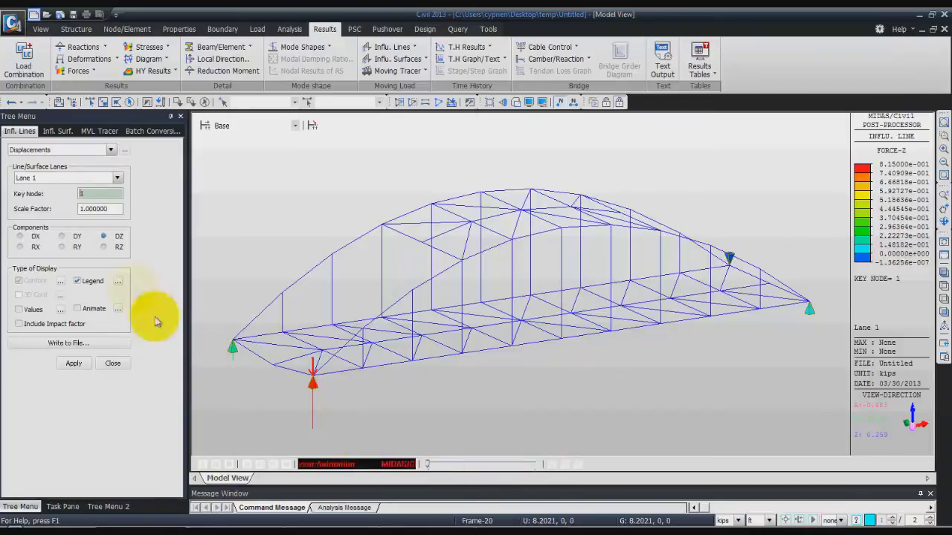
click(578, 468)
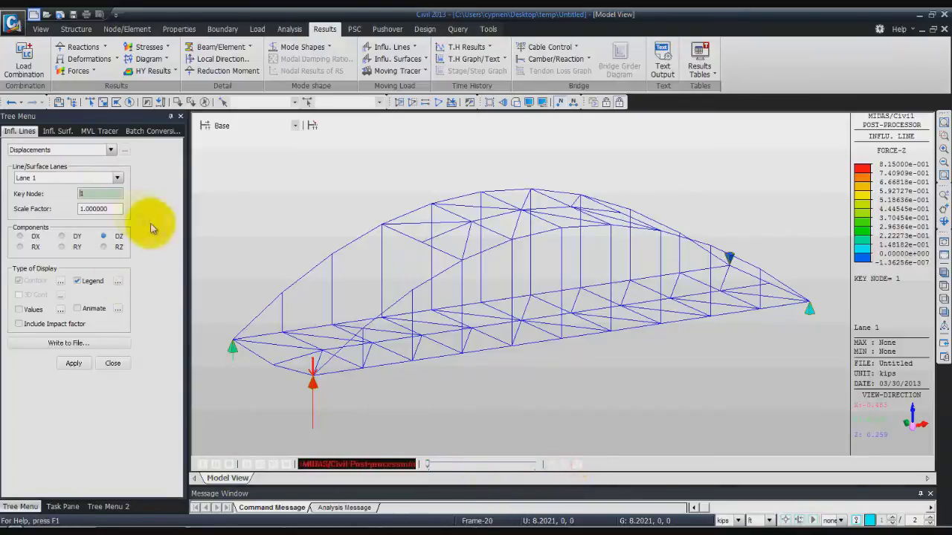
click(101, 194)
text(5)
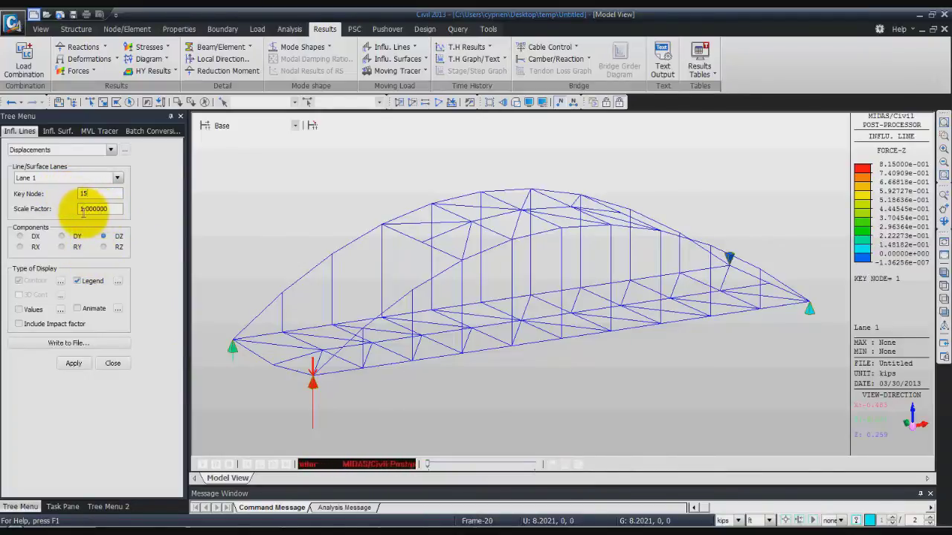
text(2)
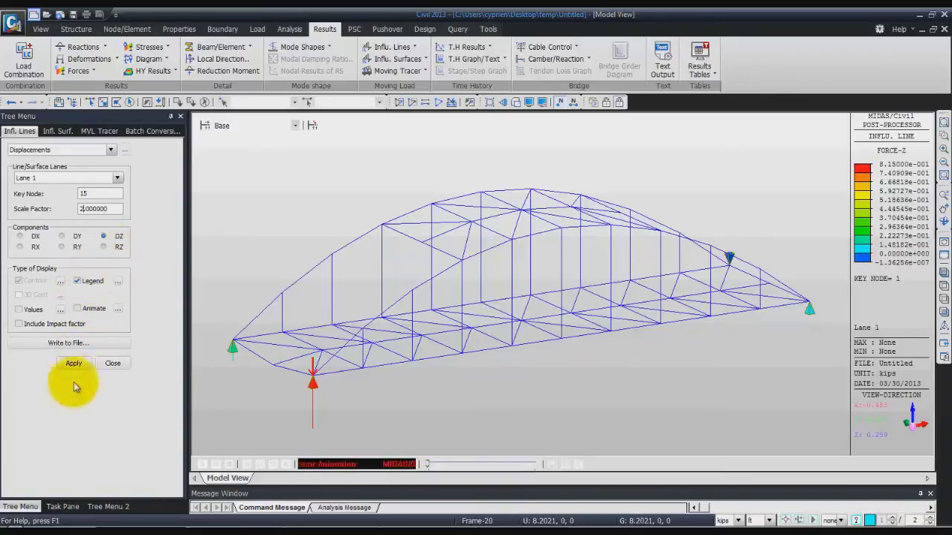
click(72, 363)
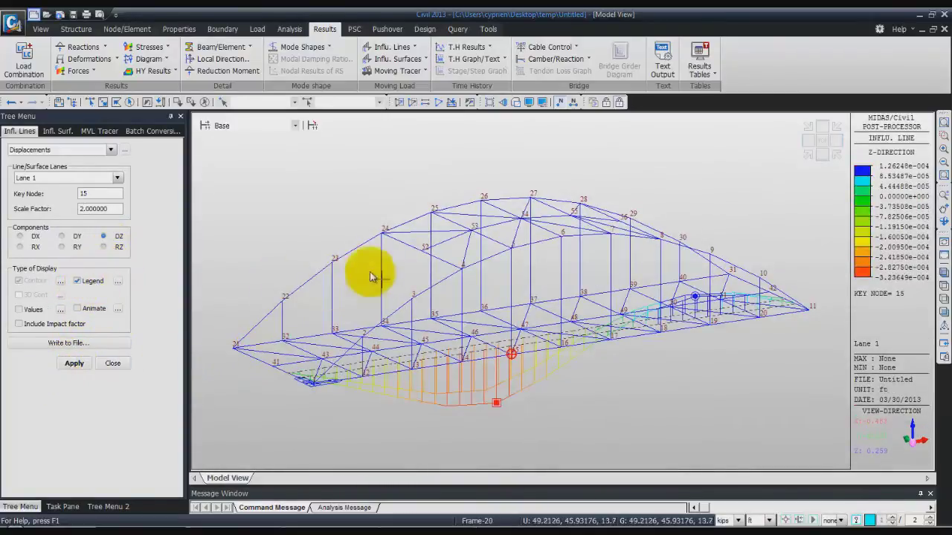
click(823, 155)
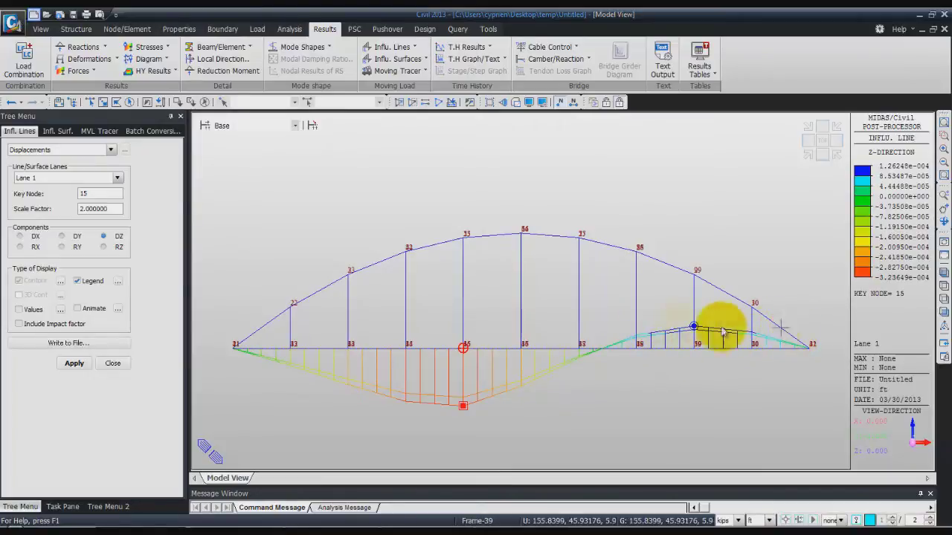
click(112, 150)
Step: Draw the My moment influence line for key element 23 at scale factor 2, then close the settings
click(86, 183)
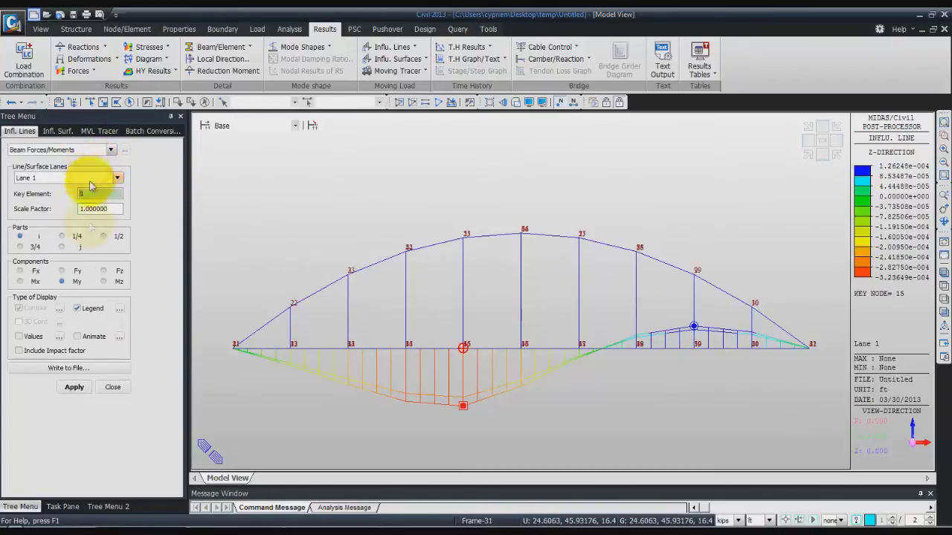
click(102, 209)
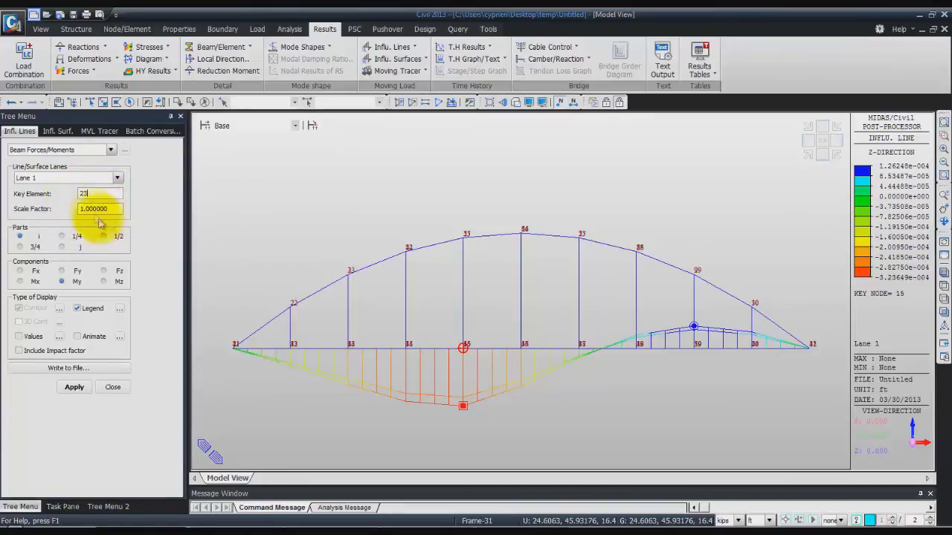
click(93, 194)
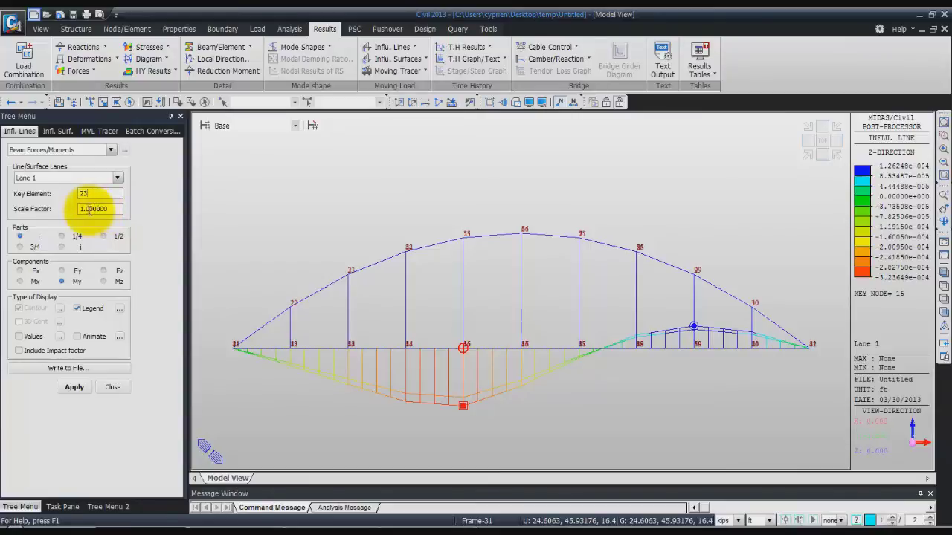
text(2)
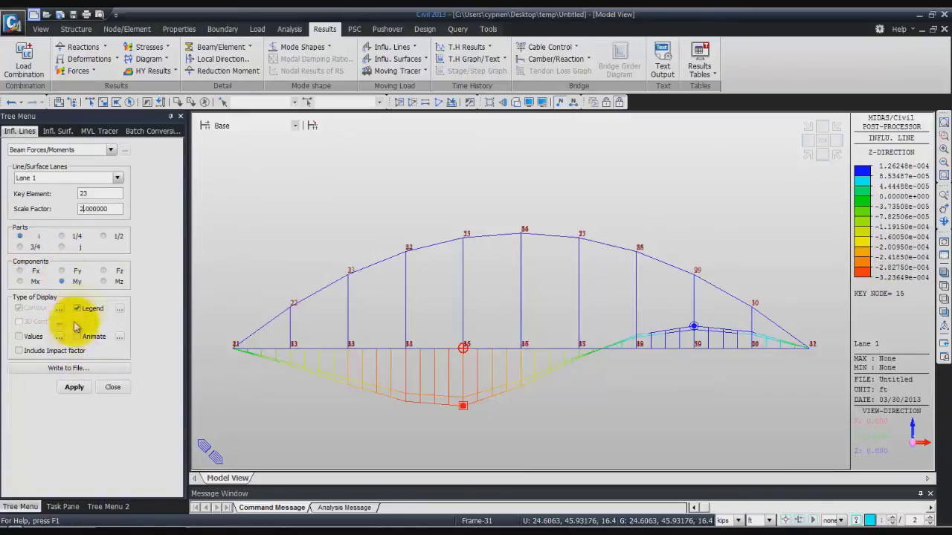
click(74, 386)
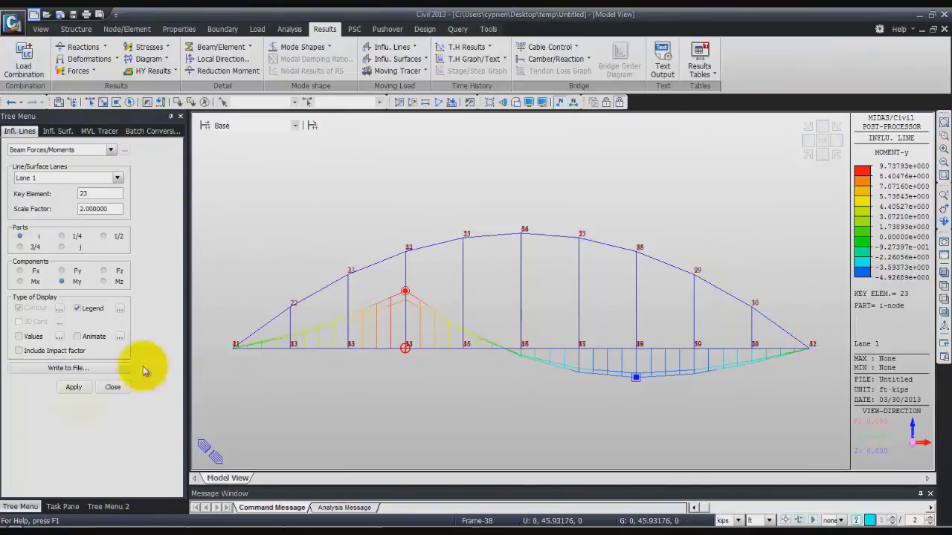
click(115, 386)
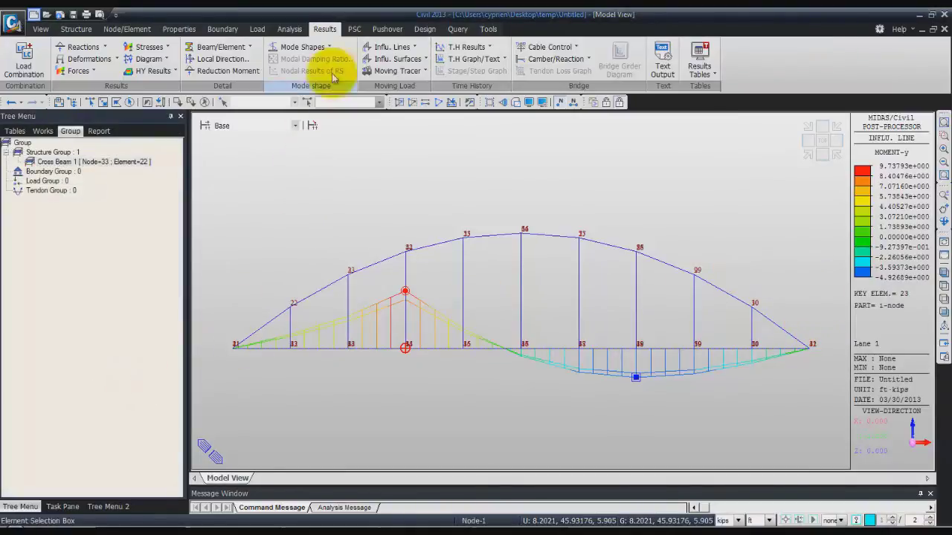
click(808, 153)
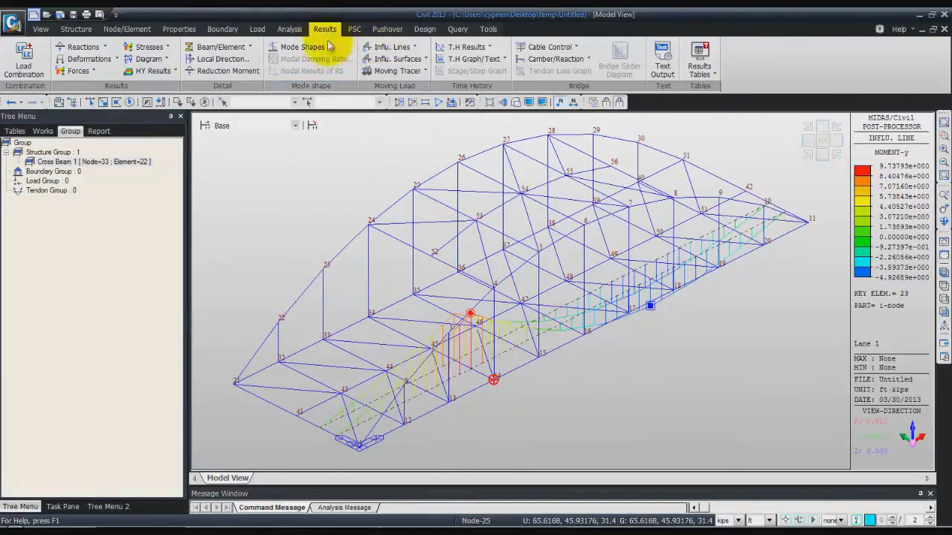
Step: Trace the MVmax:MVL vehicle loads giving node 1's maximum FZ reaction of 1.4105e+002
click(424, 70)
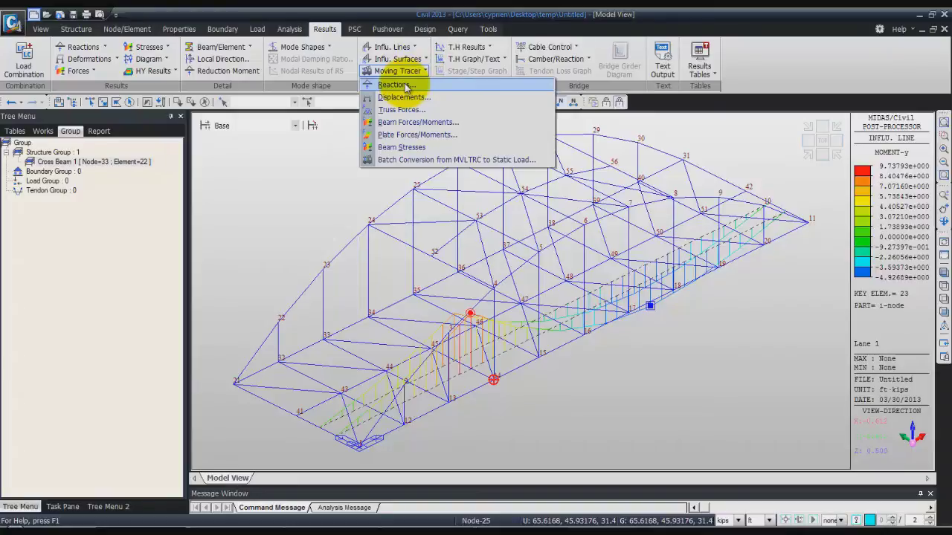
click(404, 84)
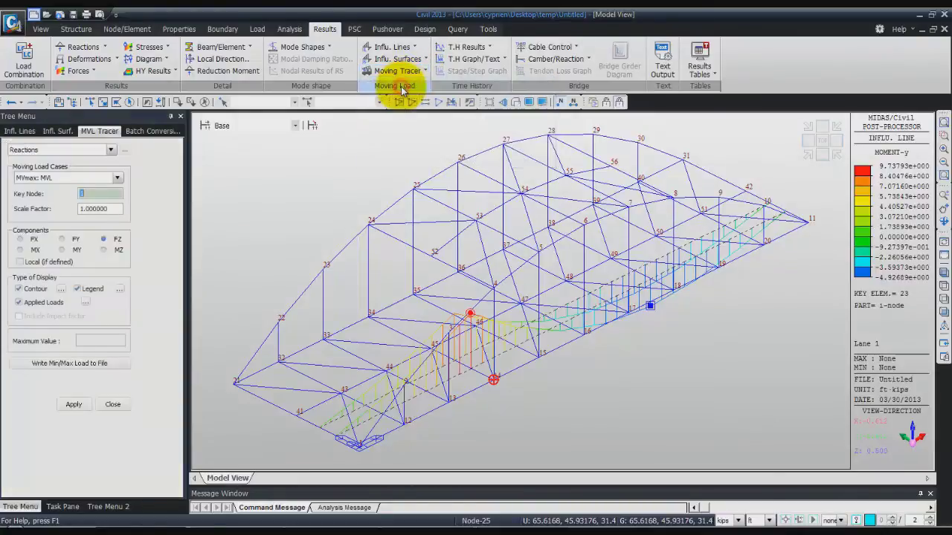
click(82, 193)
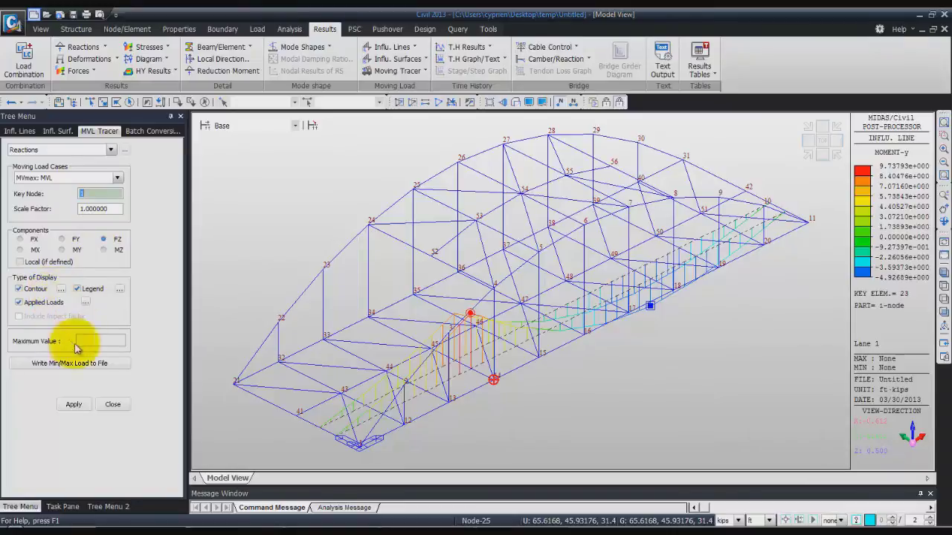
click(86, 410)
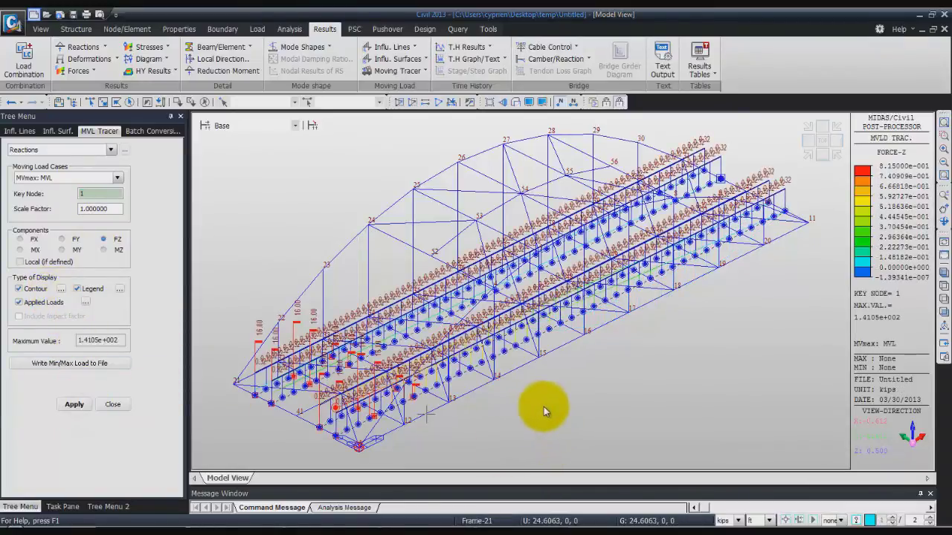
ctrl+middle_drag(534, 408, 533, 408)
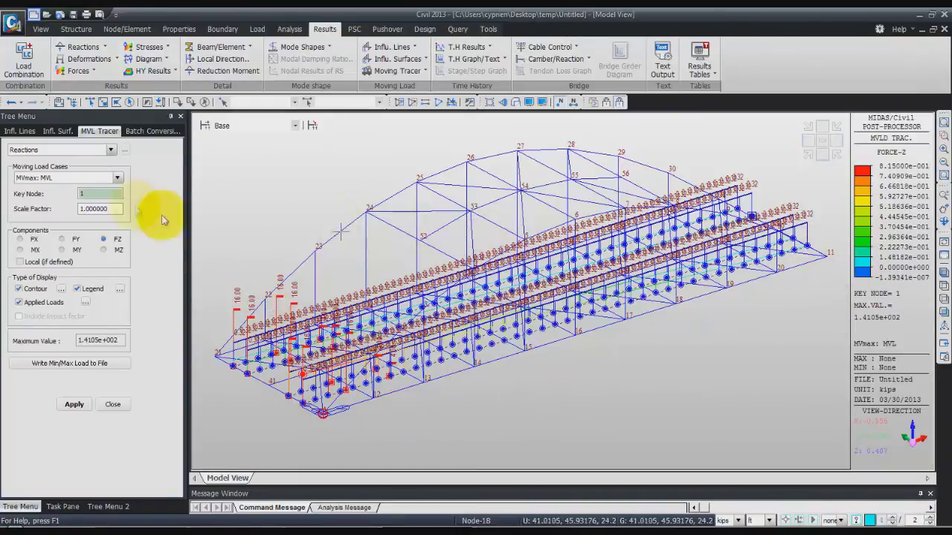
click(40, 29)
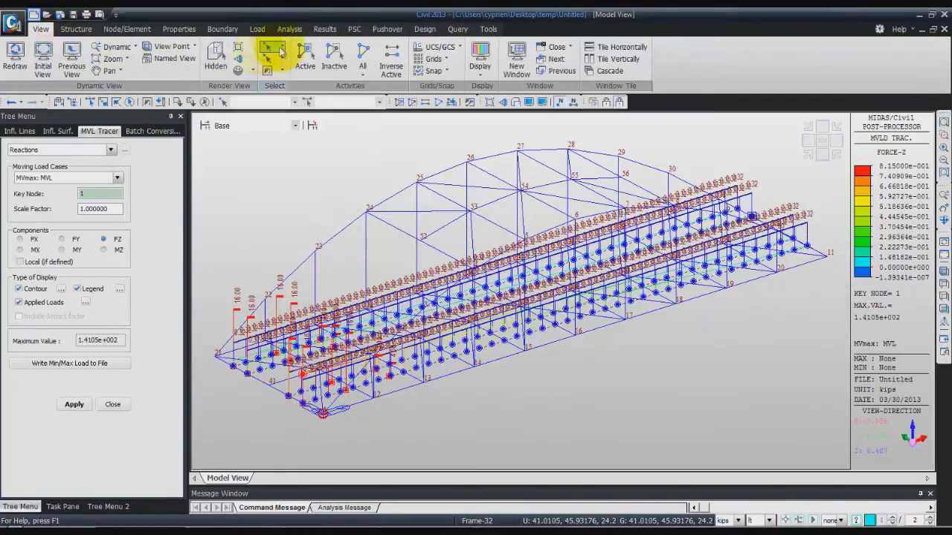
Step: Select the deck's XY plane by a deck node and activate only those deck-level elements
click(282, 48)
click(286, 123)
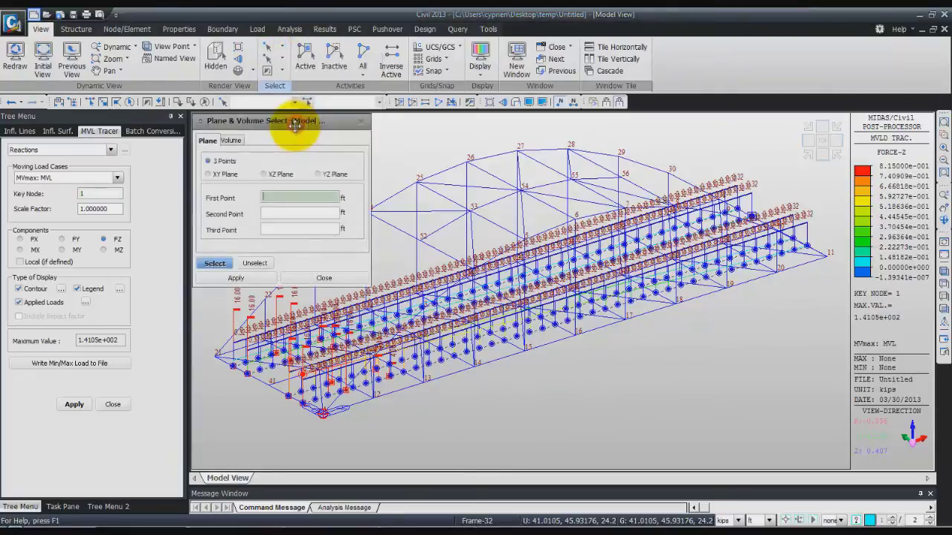
click(263, 173)
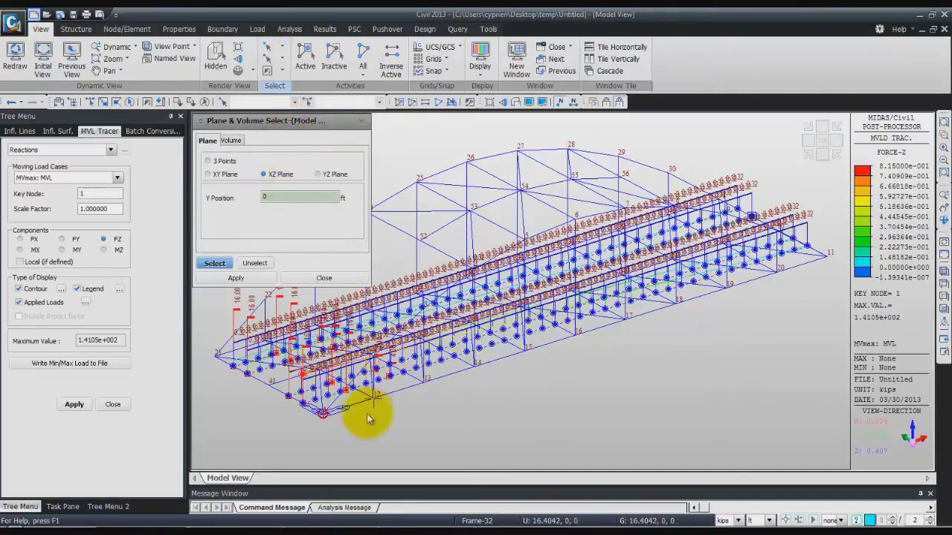
click(328, 422)
click(324, 336)
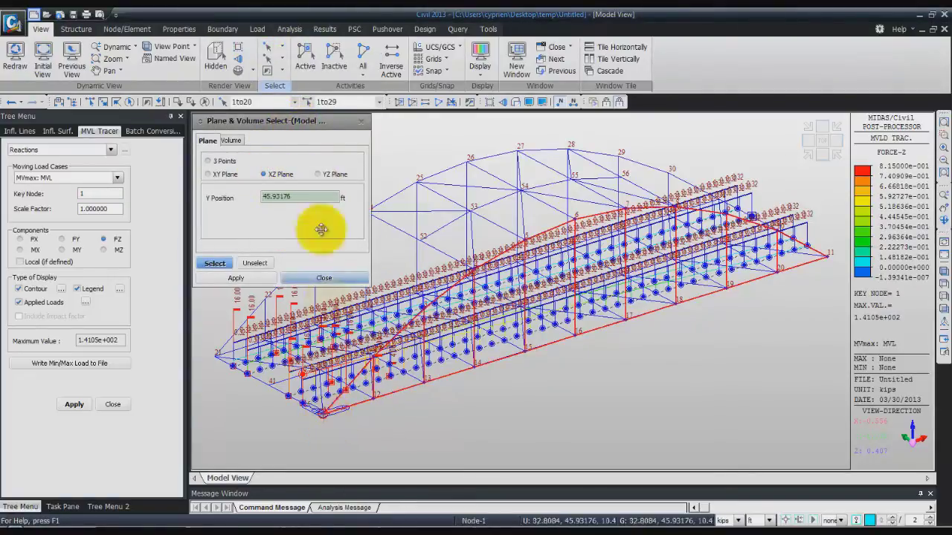
click(206, 104)
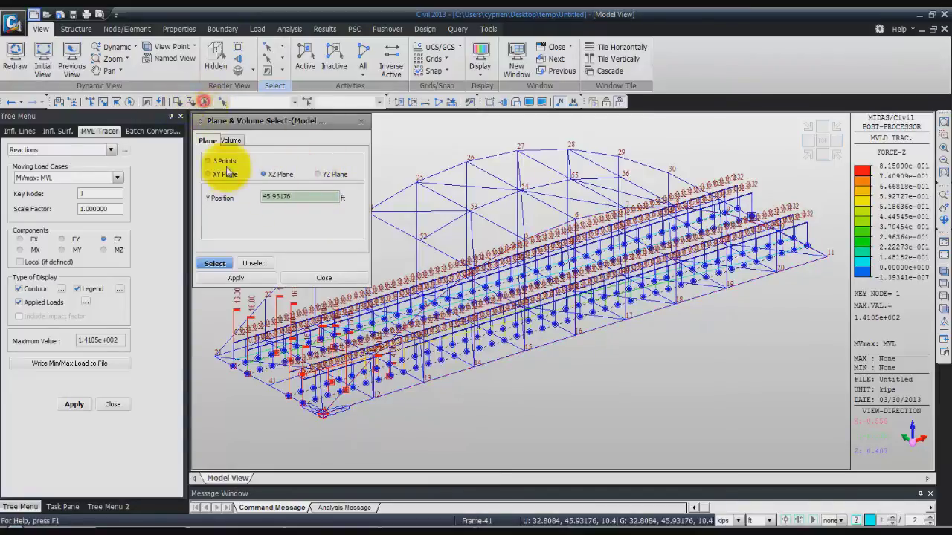
click(208, 174)
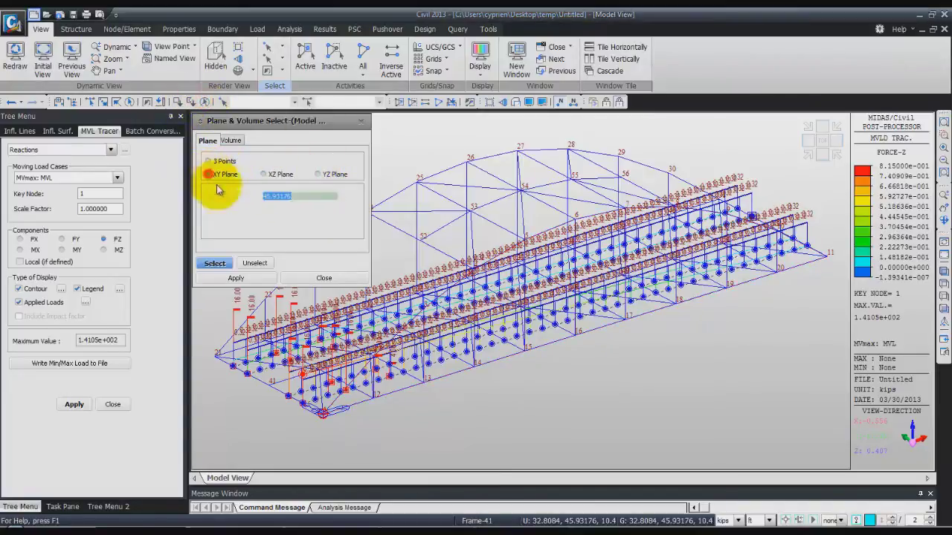
click(322, 410)
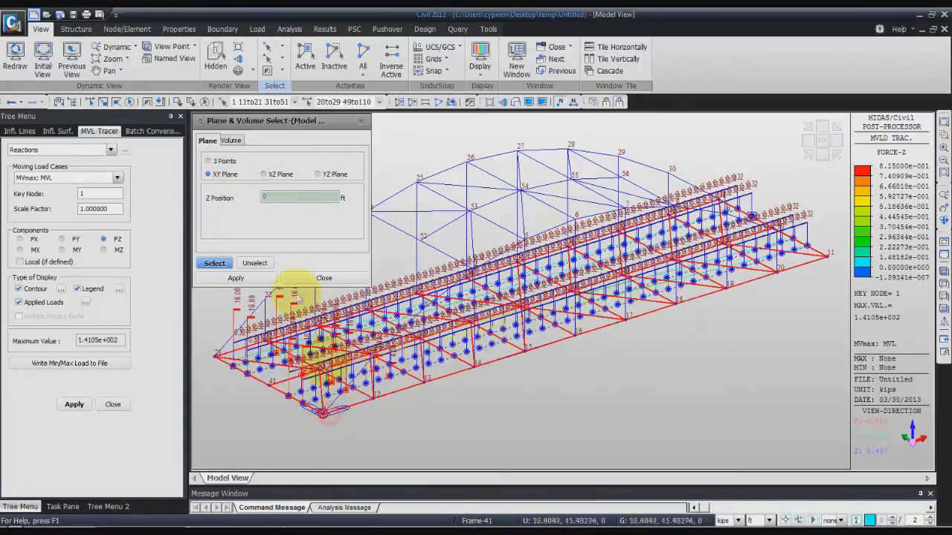
click(305, 58)
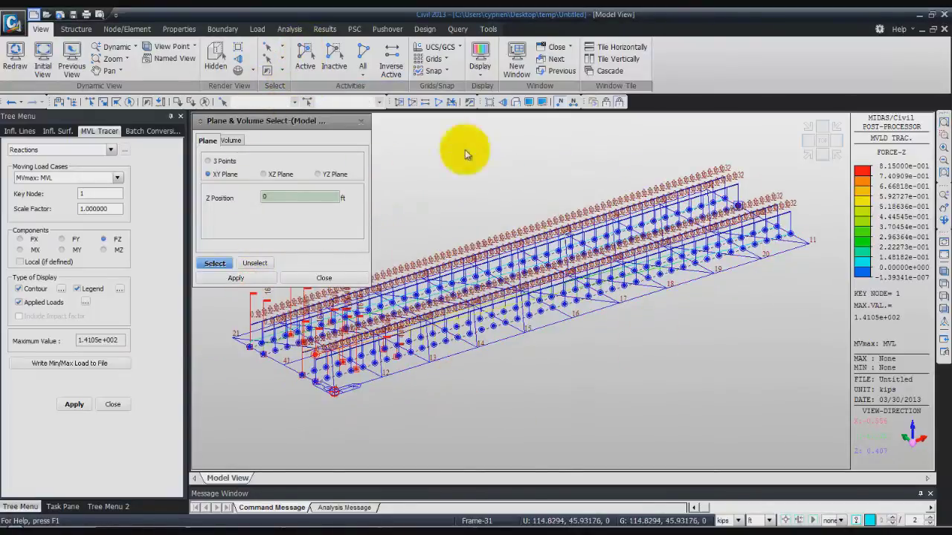
click(360, 121)
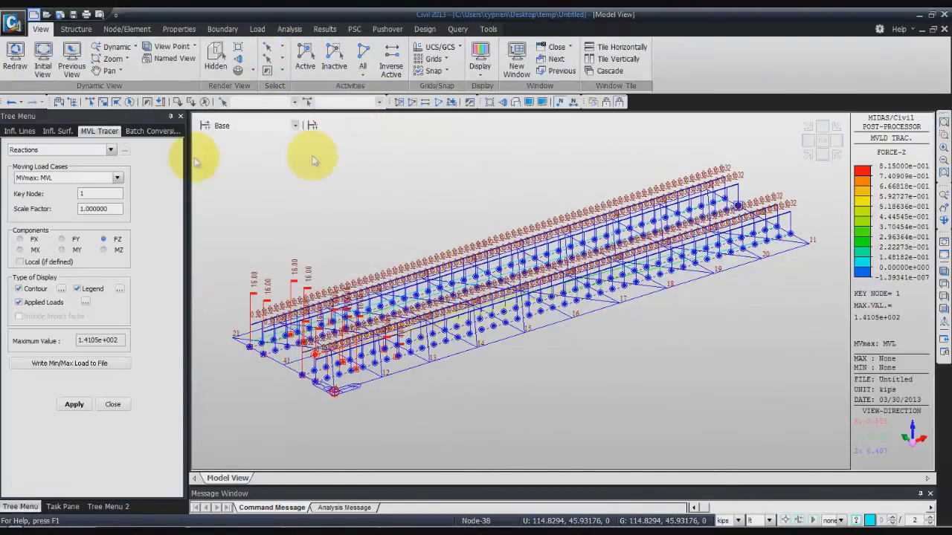
Step: Trace the maximum My moment for key element 28 (1.2309e+003) and orbit to inspect it
click(110, 151)
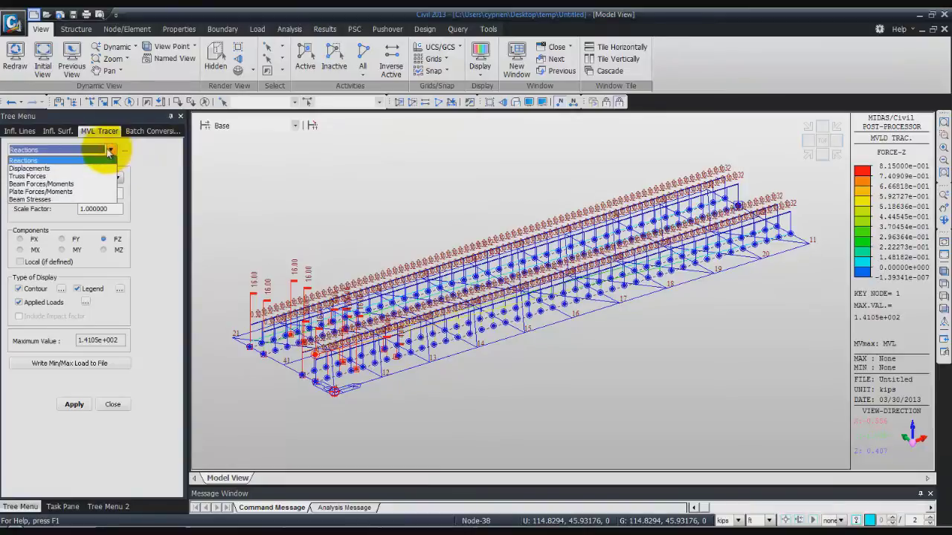
click(41, 183)
text(28)
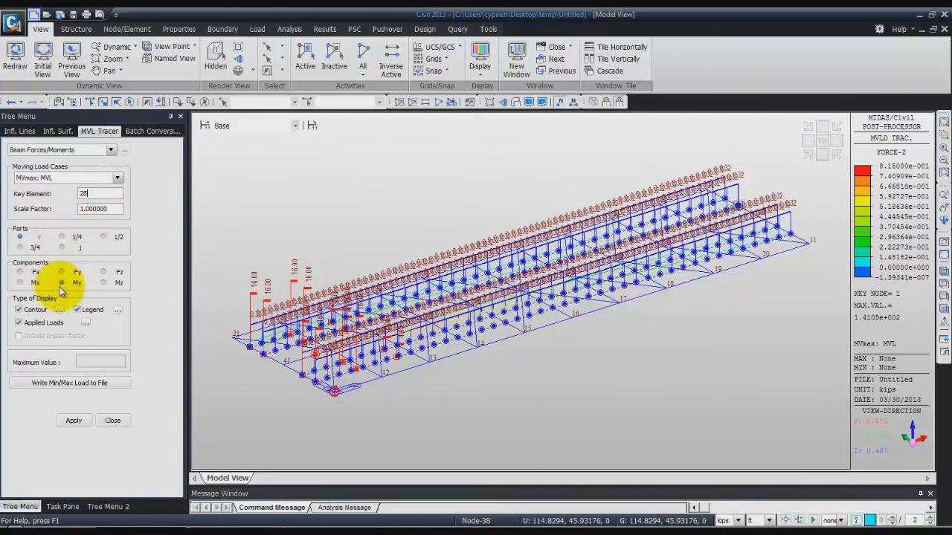
click(74, 420)
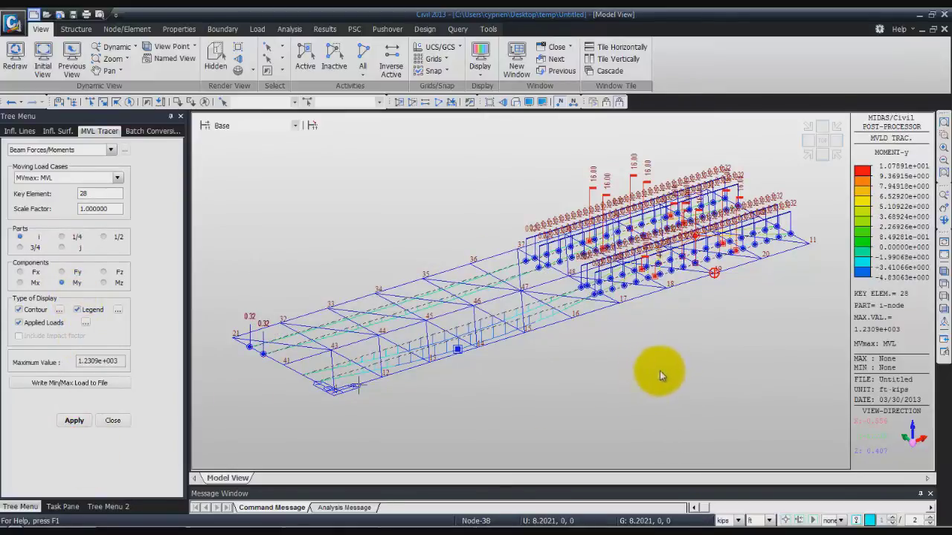
mouse_move(660, 370)
middle_down()
mouse_move(648, 346)
mouse_move(648, 362)
middle_up()
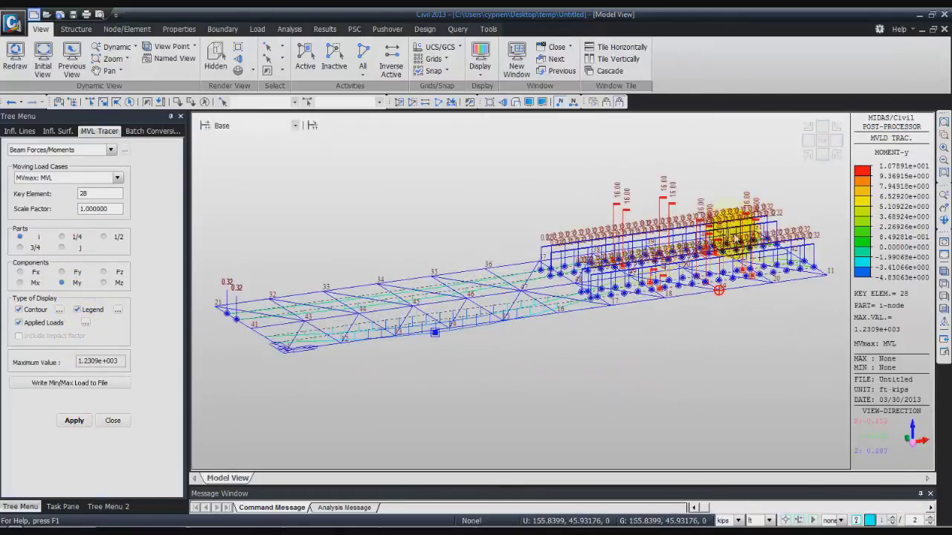
middle_drag(738, 330, 733, 344)
middle_drag(669, 315, 638, 327)
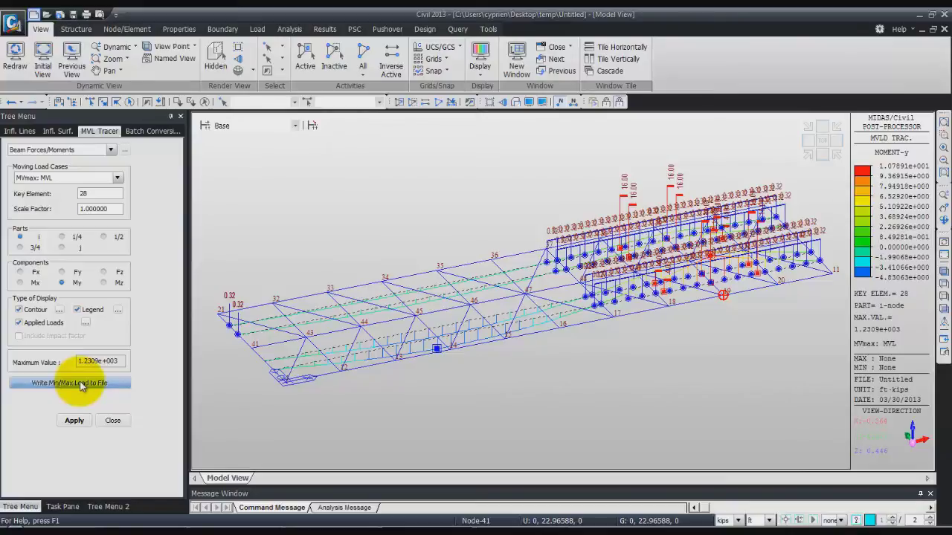
Step: Write element 28's max-moment tracer loads to the MVmaxMVLMy28 file and review it in the Text Editor
click(80, 384)
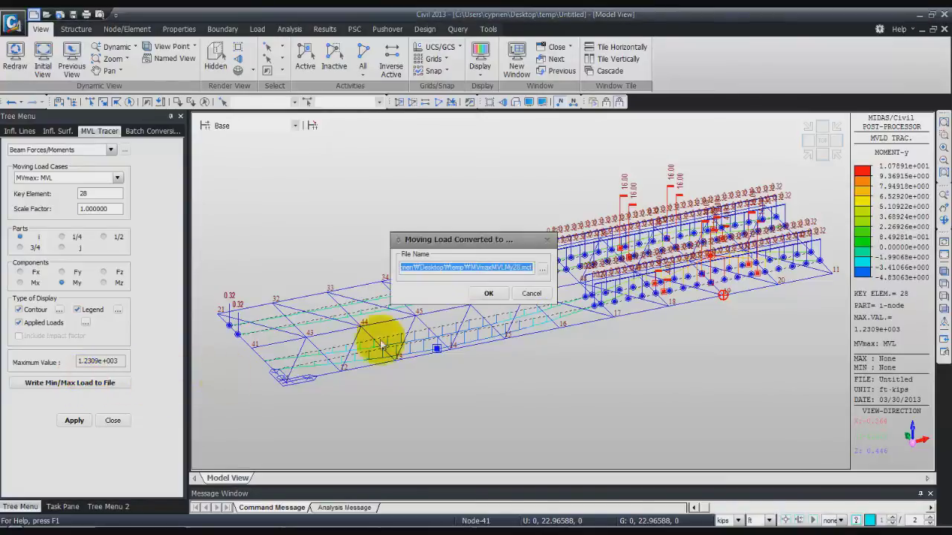
click(486, 295)
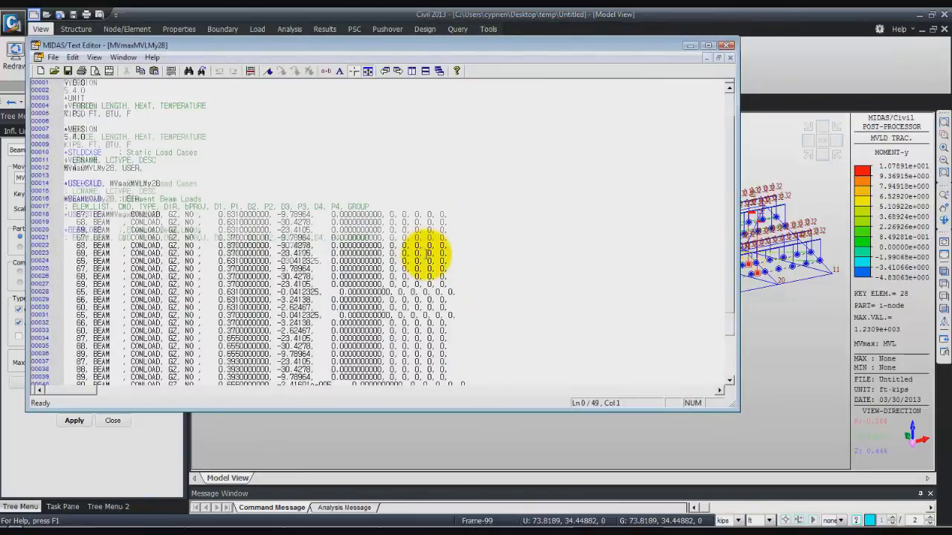
scroll(422, 254, down, 5)
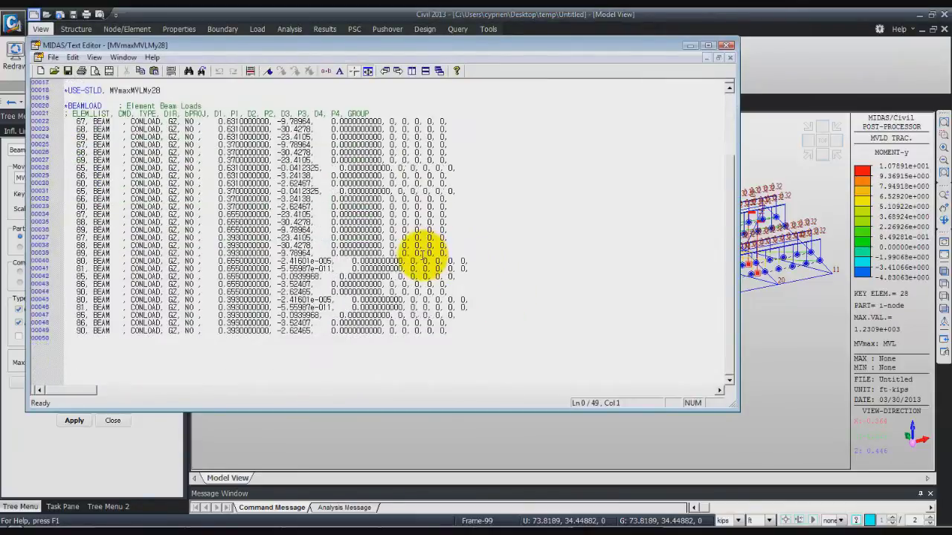
scroll(420, 257, down, 6)
scroll(420, 258, up, 8)
scroll(417, 258, up, 3)
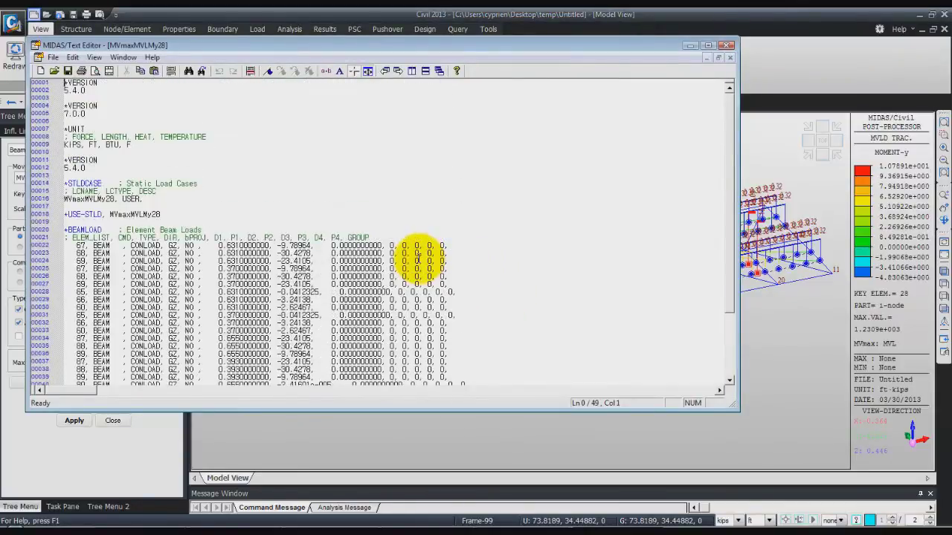
scroll(418, 259, down, 1)
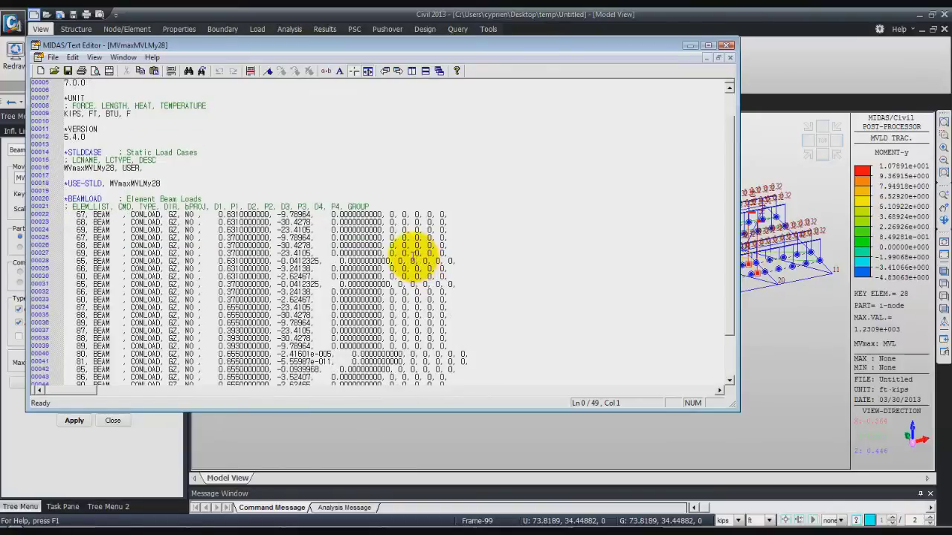
click(52, 58)
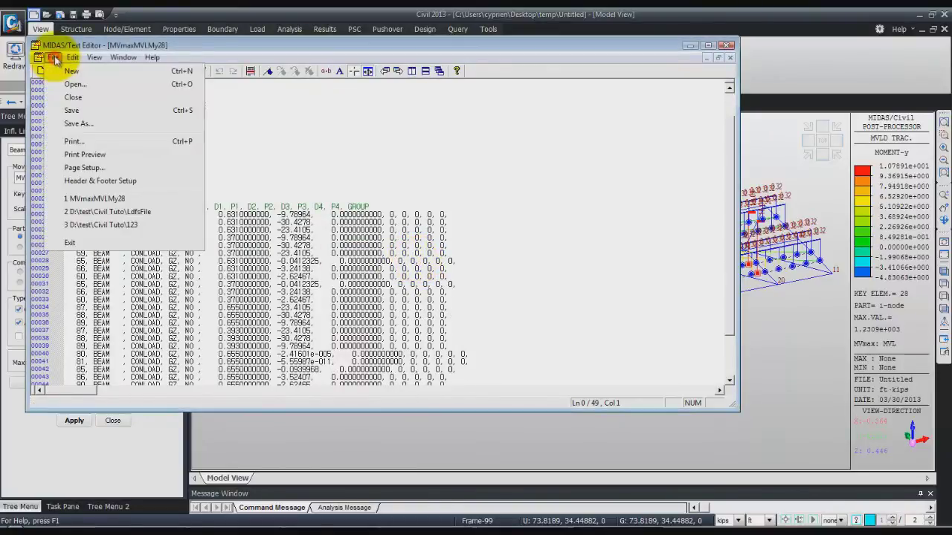
click(70, 243)
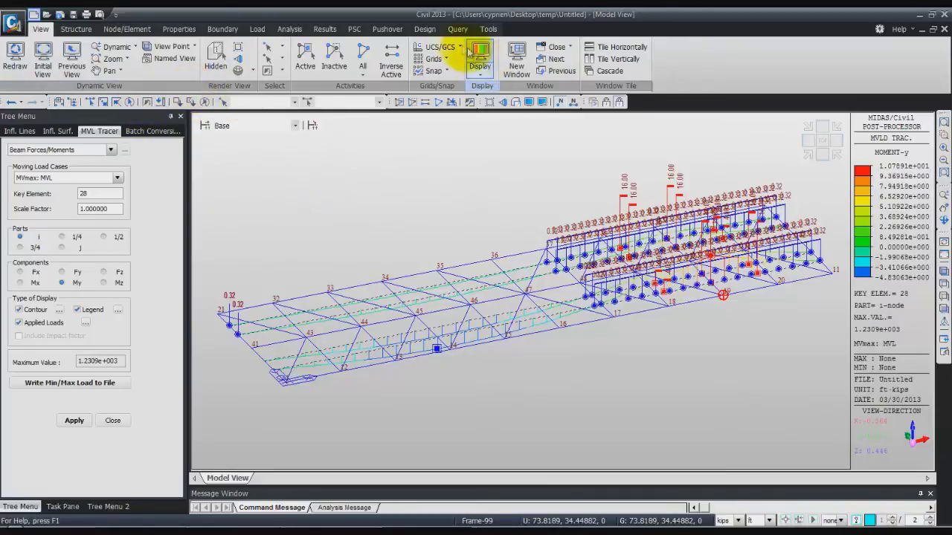
Step: Run the MVmaxMVLMy28 .mct file through the MCT Command Shell
click(487, 29)
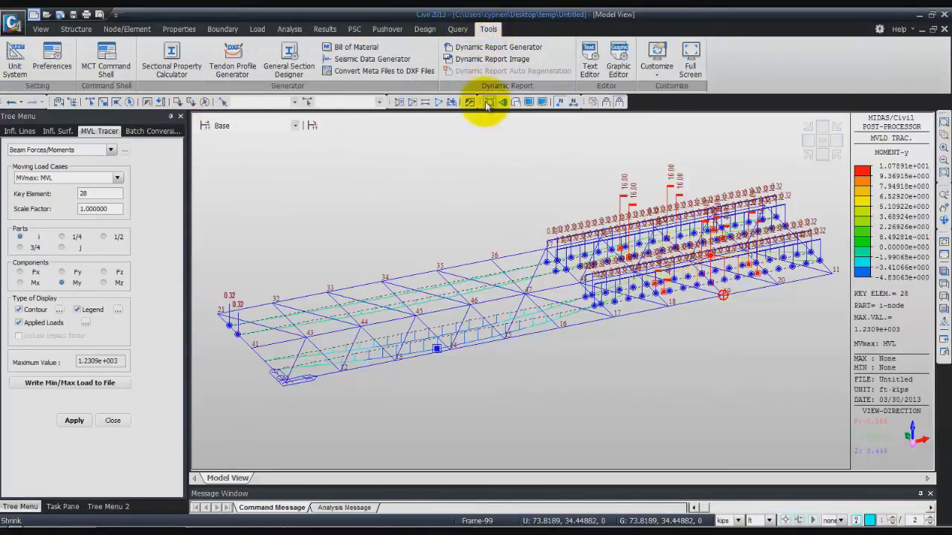
click(106, 56)
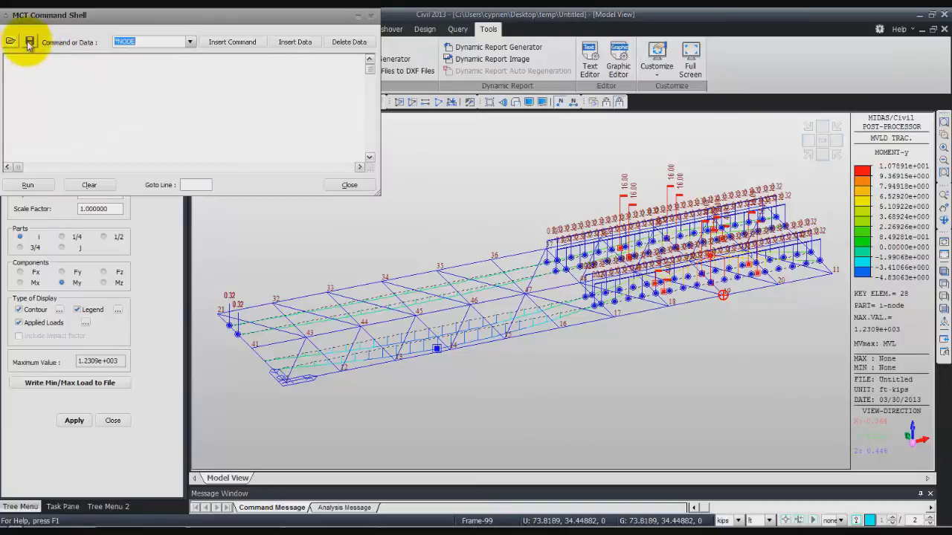
click(29, 44)
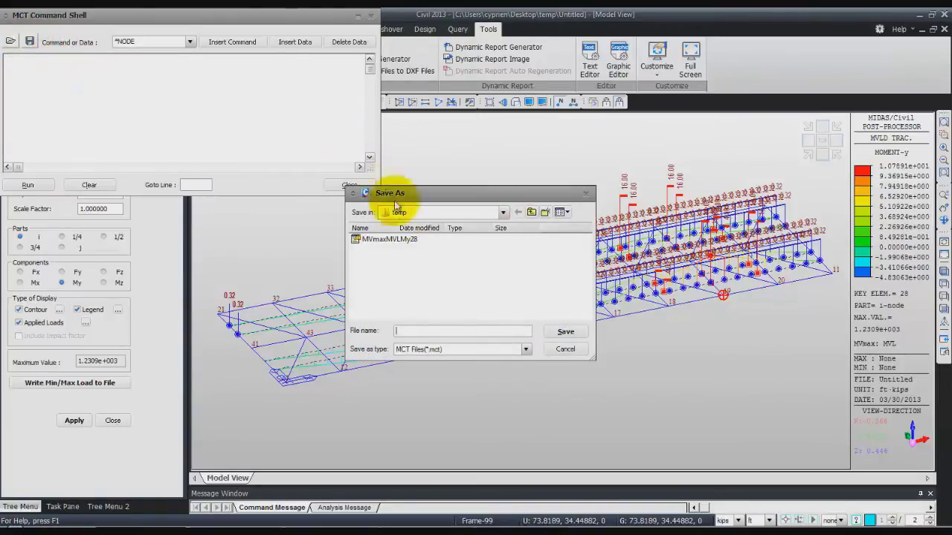
click(400, 241)
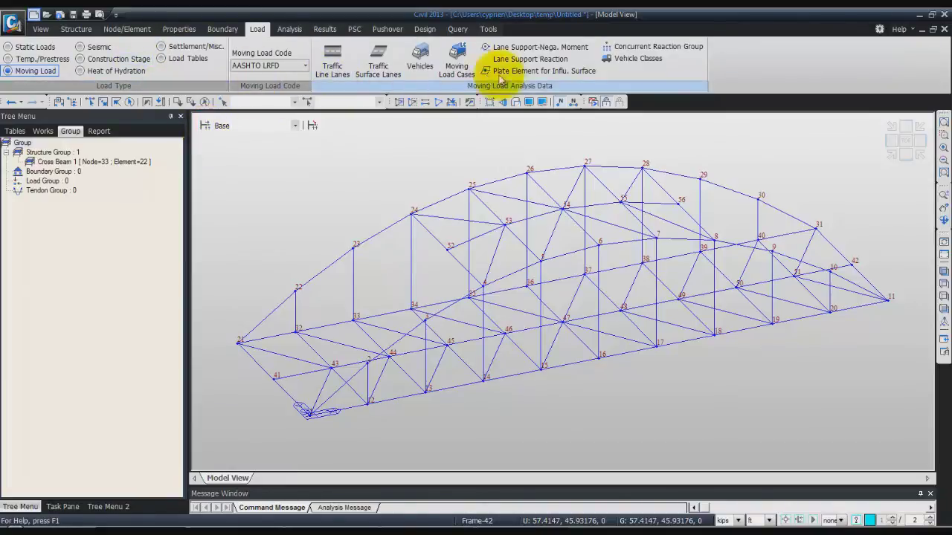
Step: Enable the MVmaxMVLMy28 static load case and rerun the analysis
click(31, 48)
click(249, 58)
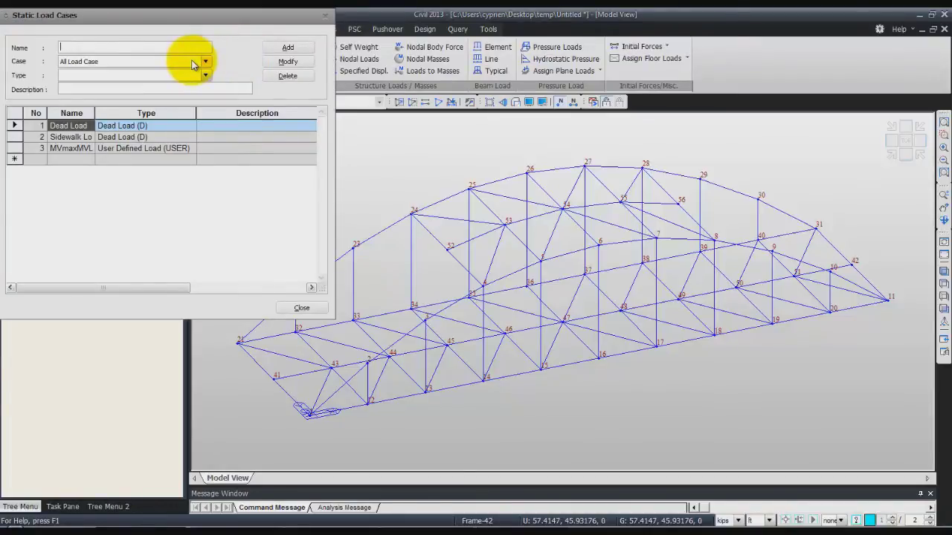
click(84, 151)
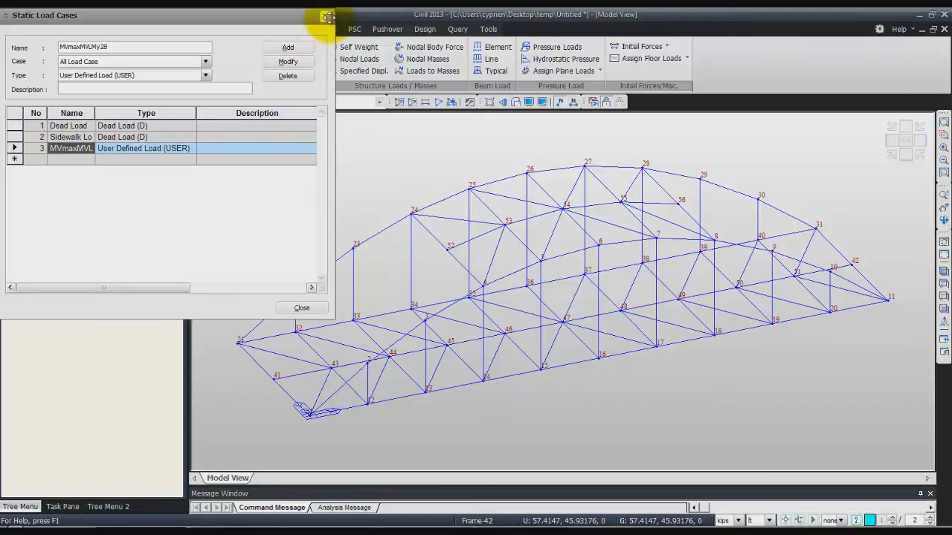
click(296, 307)
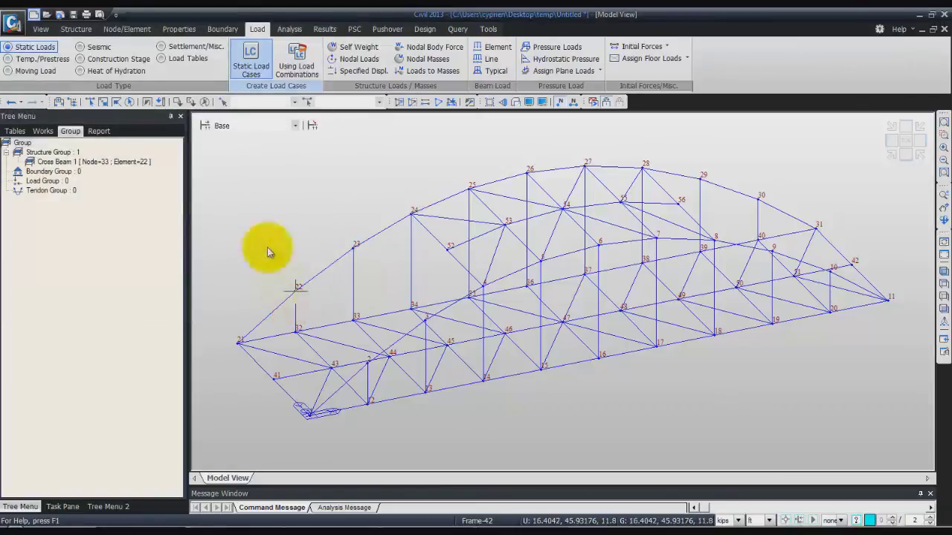
click(595, 102)
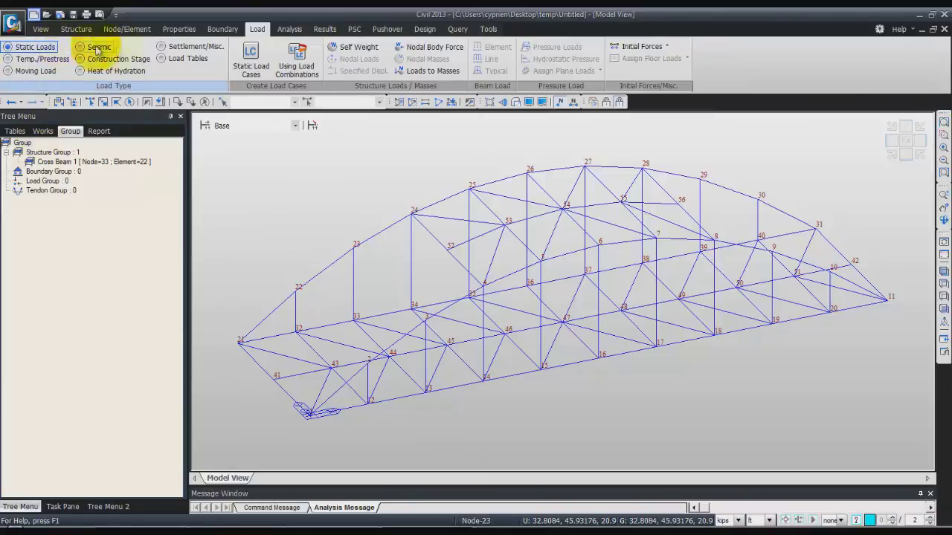
click(326, 30)
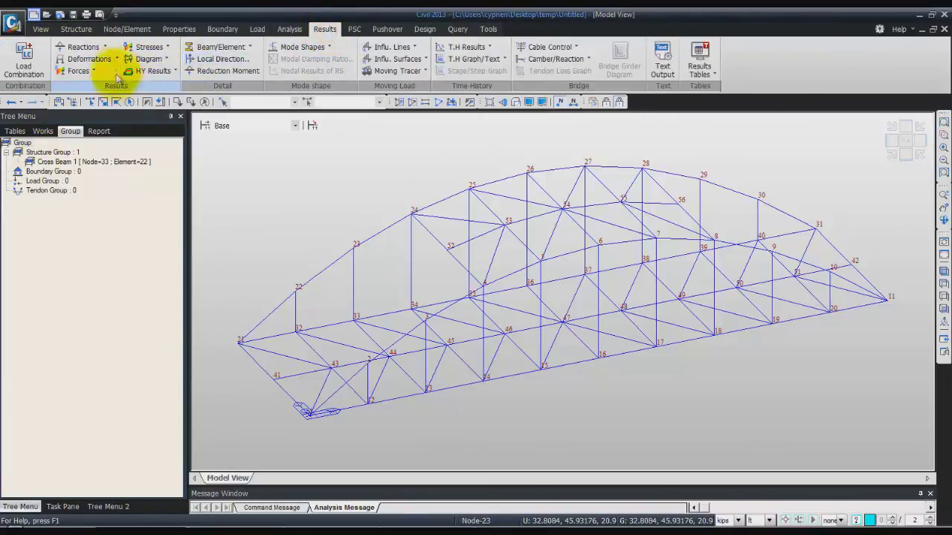
Step: Draw the My beam diagram for ST: MVmaxMVLMy28 with a legend and solid fill
click(93, 70)
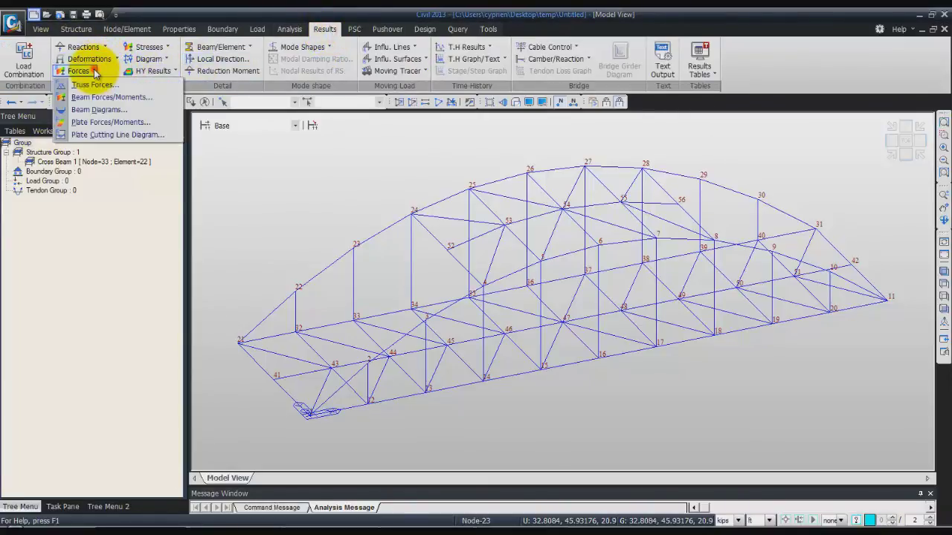
click(96, 109)
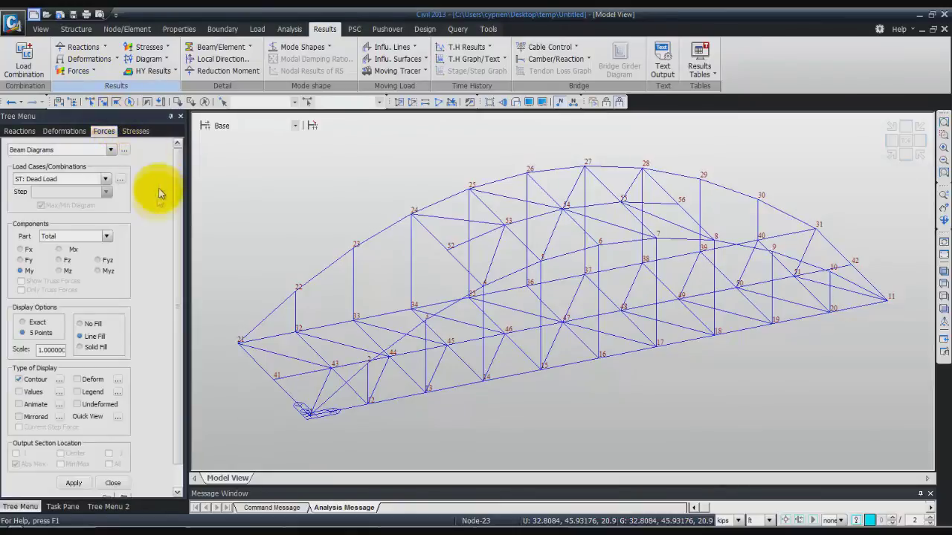
click(105, 179)
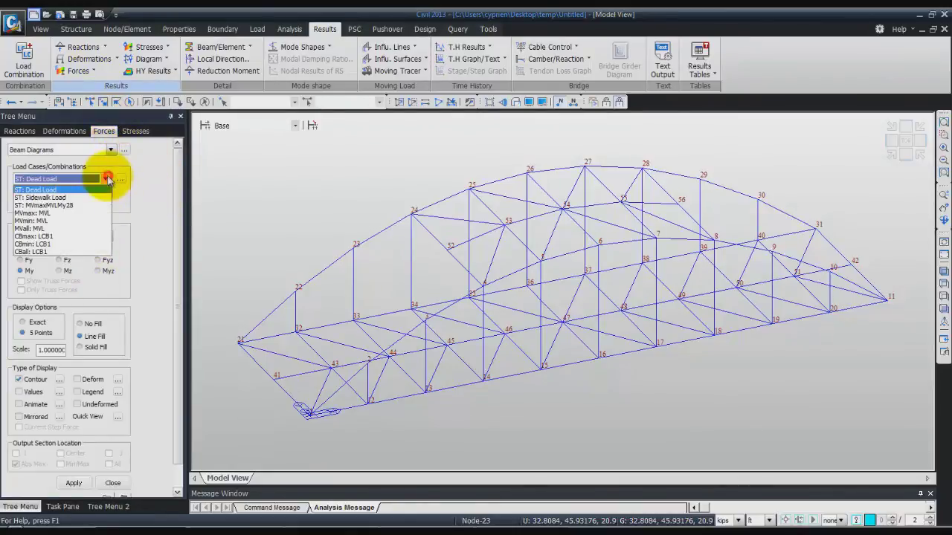
click(84, 206)
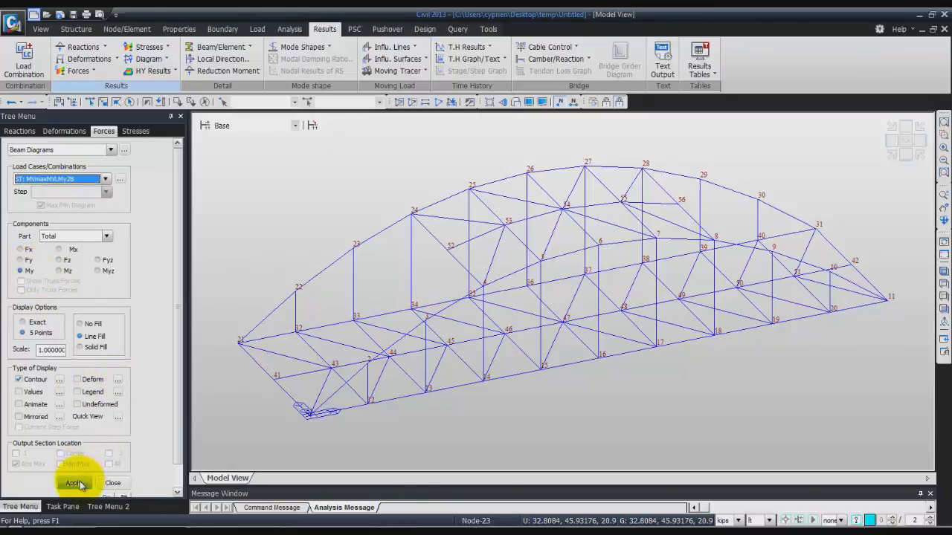
click(77, 392)
click(80, 484)
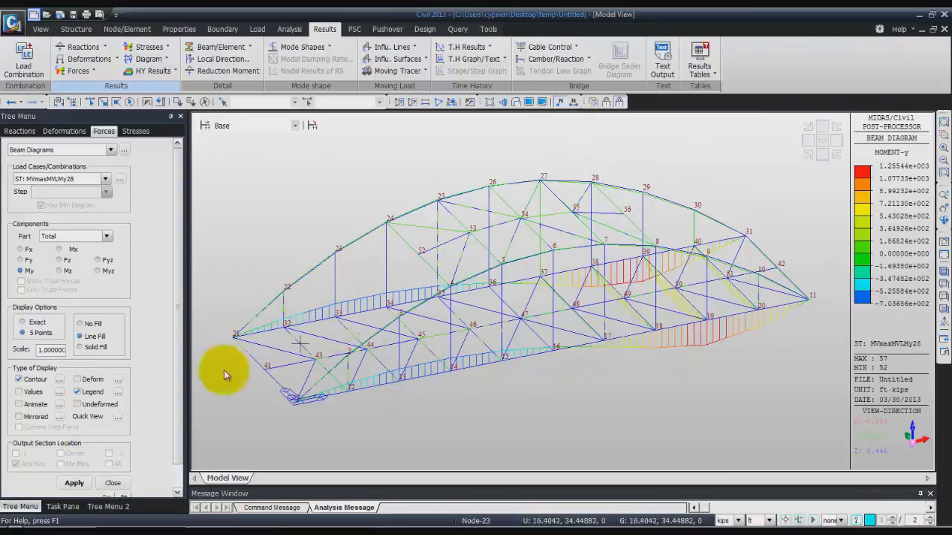
click(78, 347)
click(74, 483)
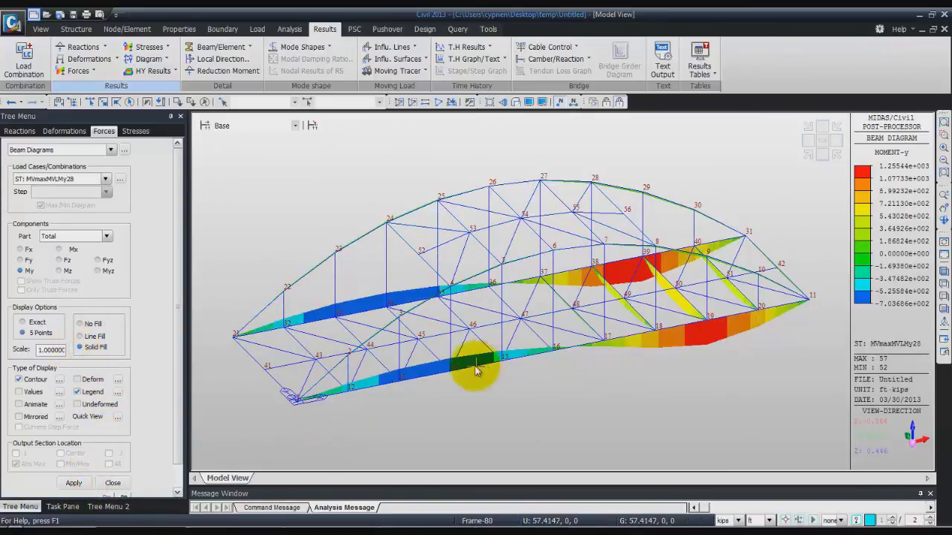